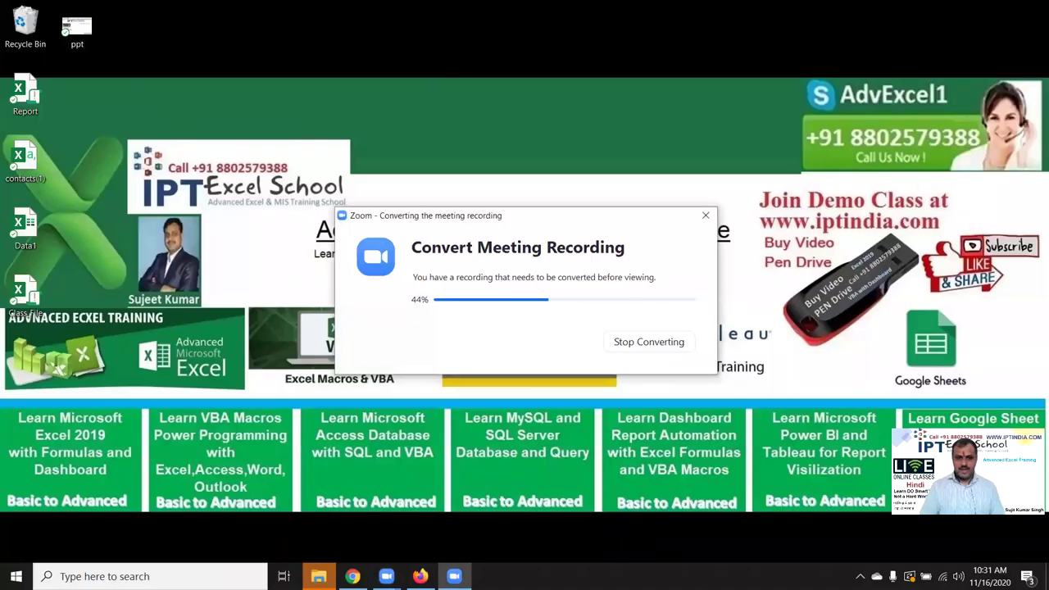
Stop converting the Zoom meeting recording so its conversion window closes.
click(666, 339)
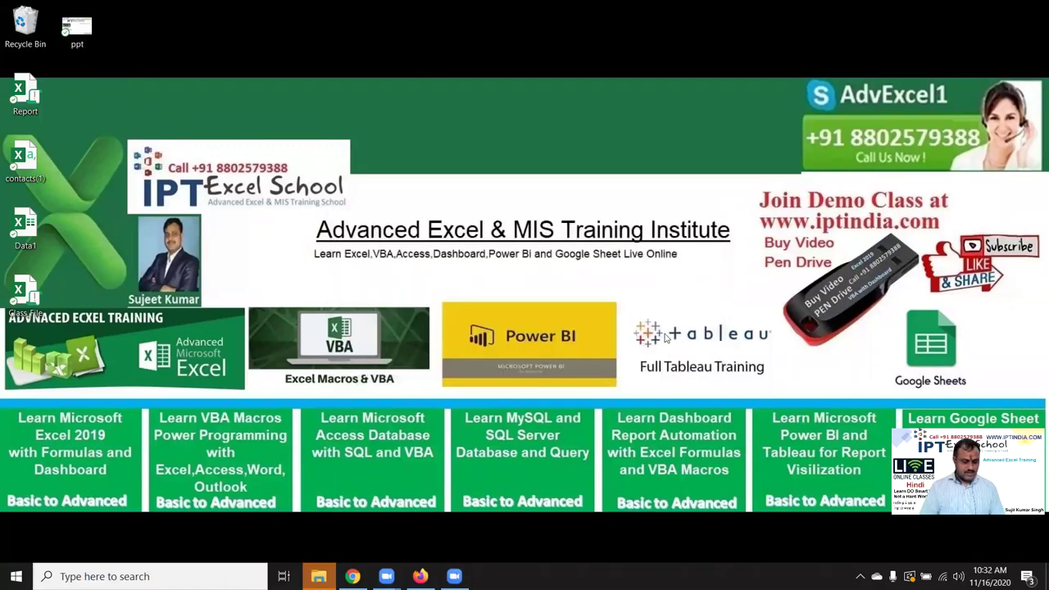
key(super)
Launch Excel from the Start search 'exce' and start a blank workbook.
text(exce)
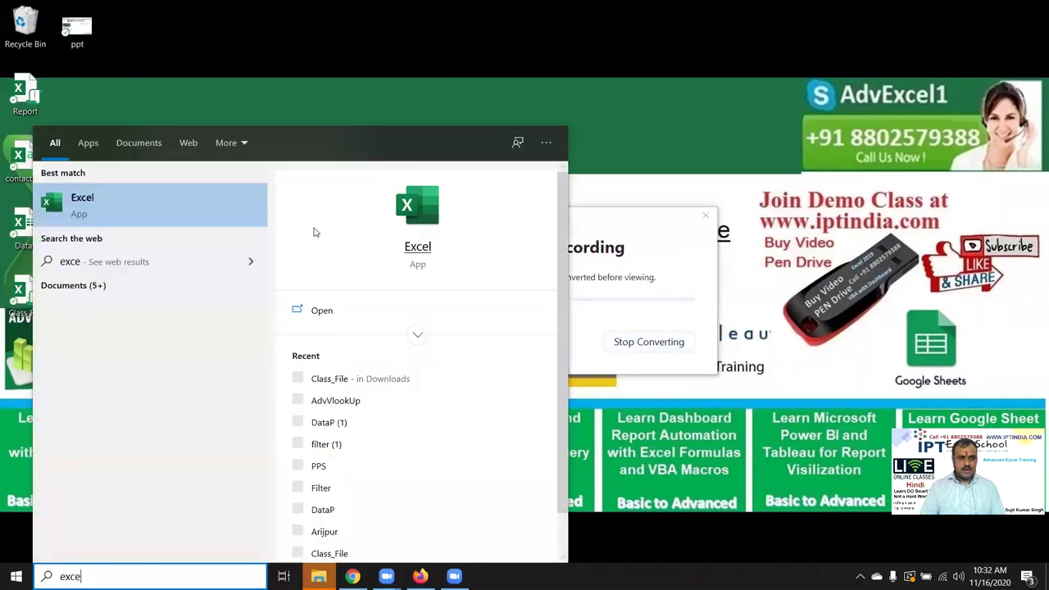
click(416, 219)
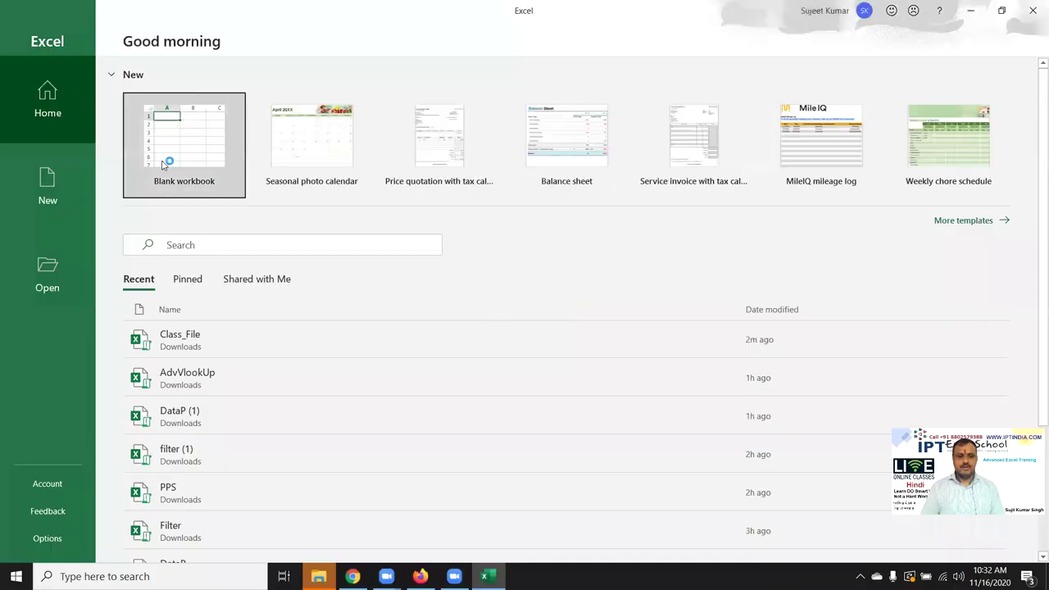
click(173, 141)
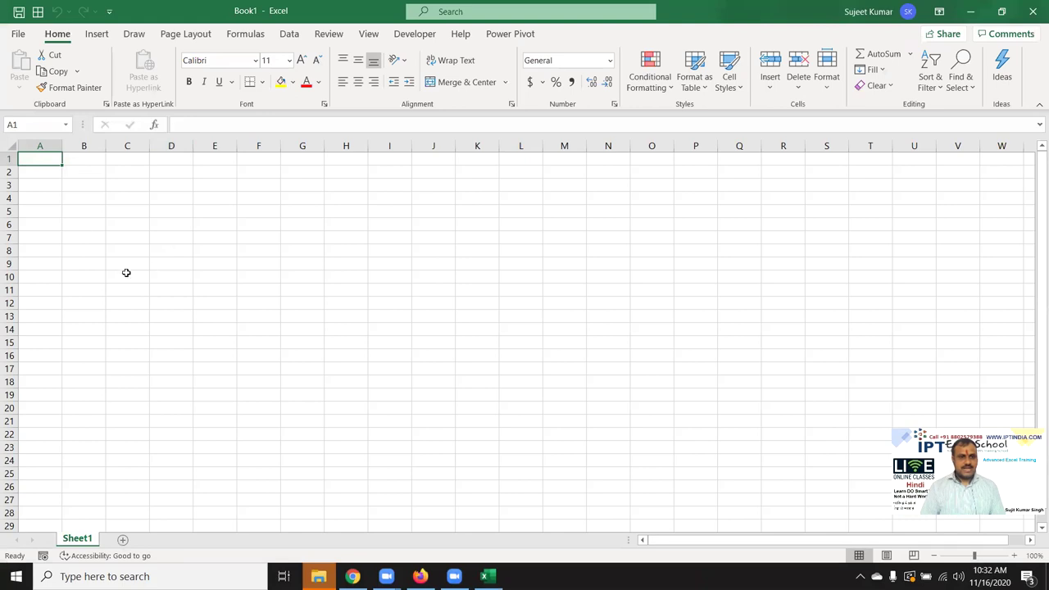
Enter the Name header and Puja in A2, then fill names down to A253.
text(Name)
key(Return)
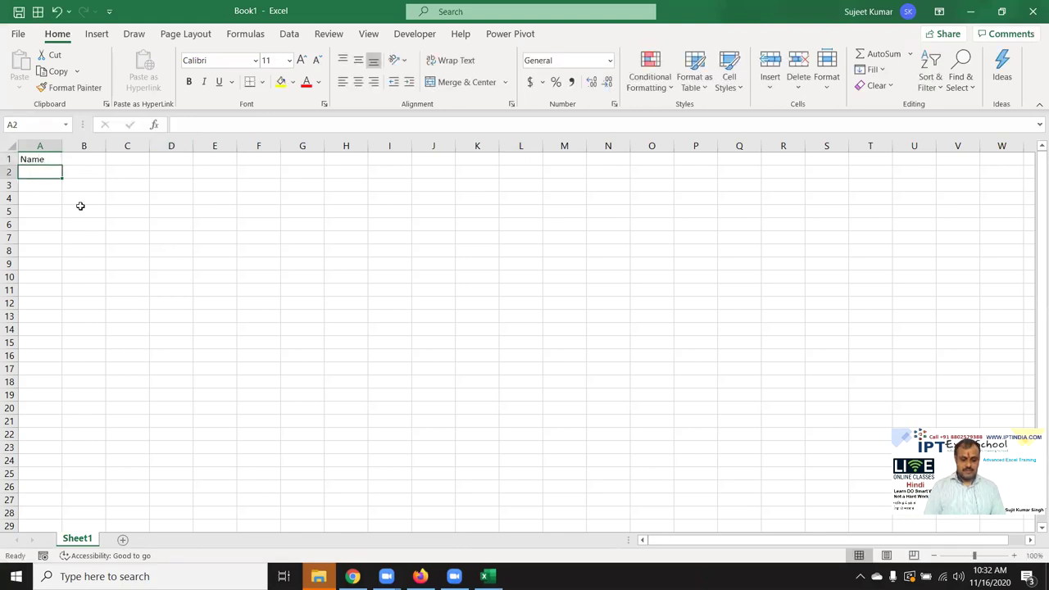
text(Puja)
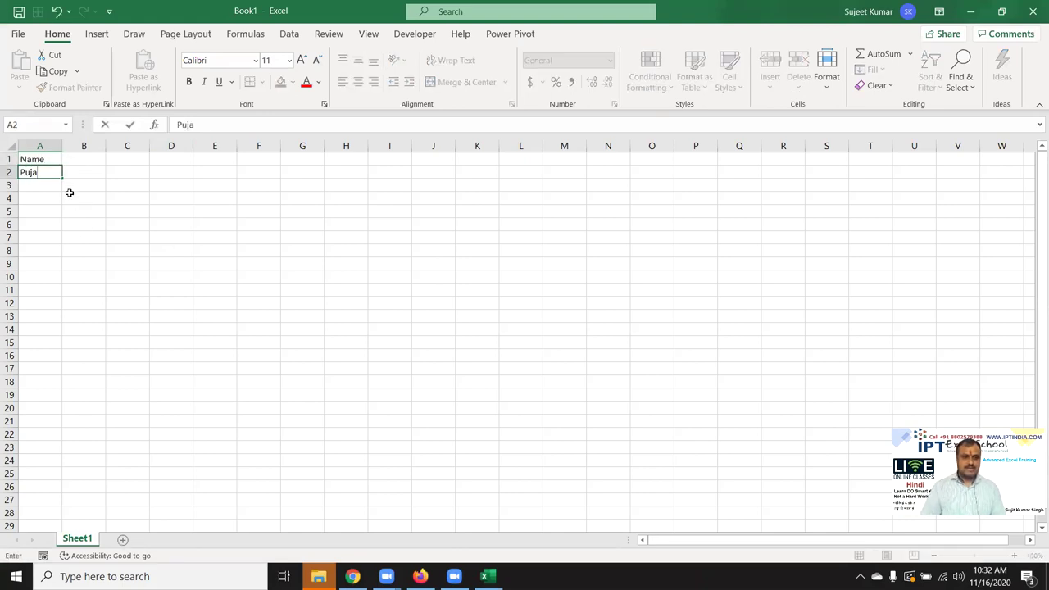
click(56, 212)
click(39, 173)
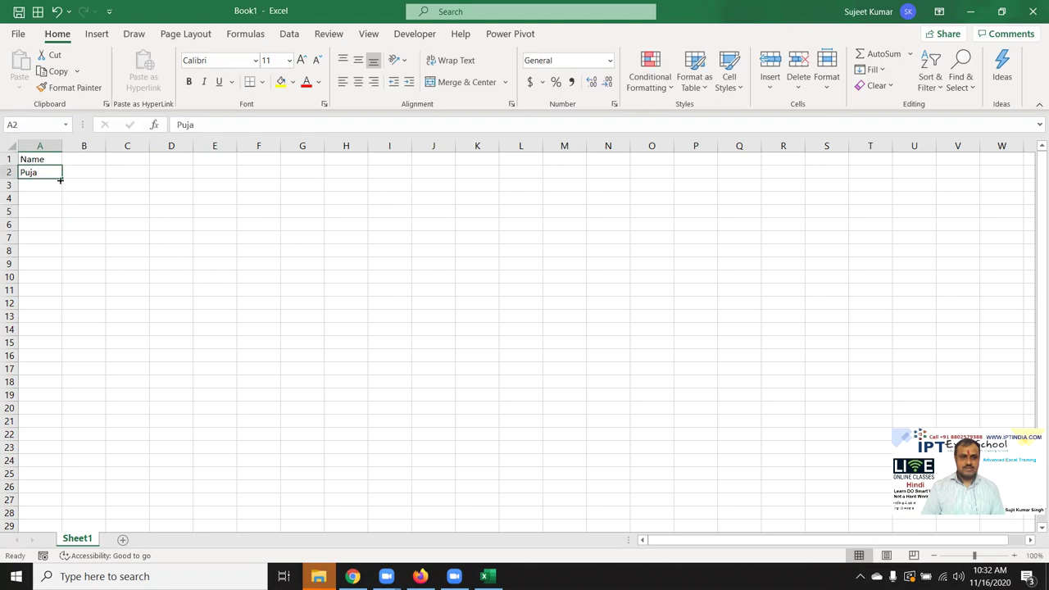
drag(62, 179, 8, 514)
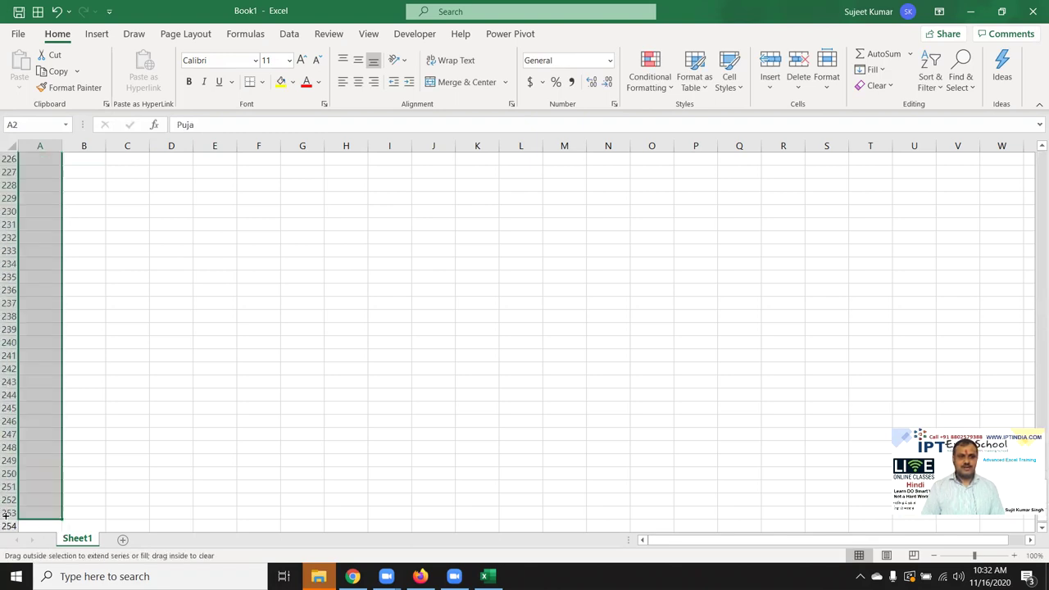
Check the list ends at row 253 and select the whole range A1:A253.
key(ctrl+Home)
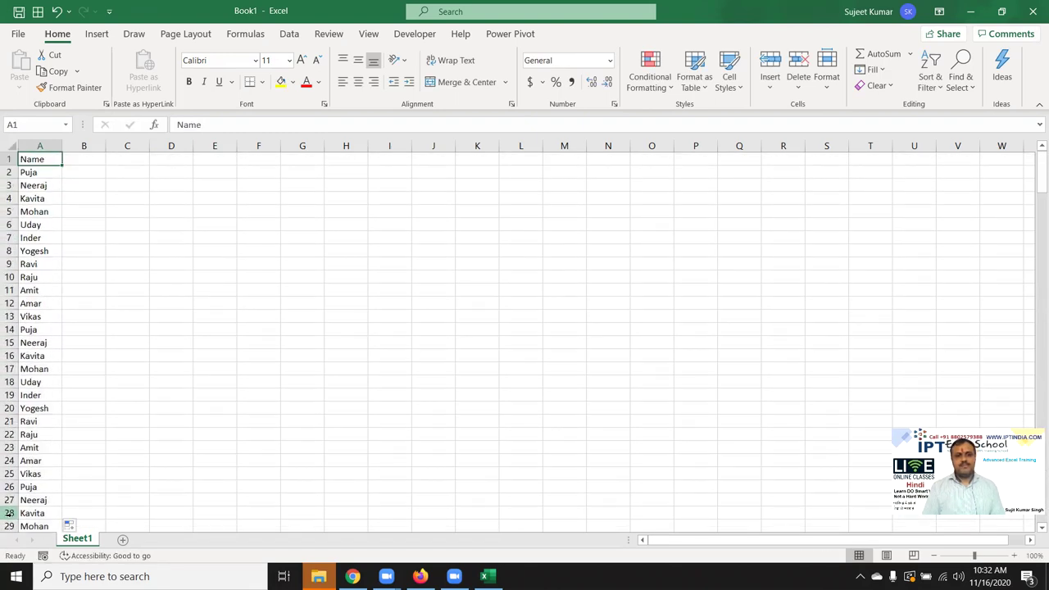
key(ctrl+Down)
key(Up)
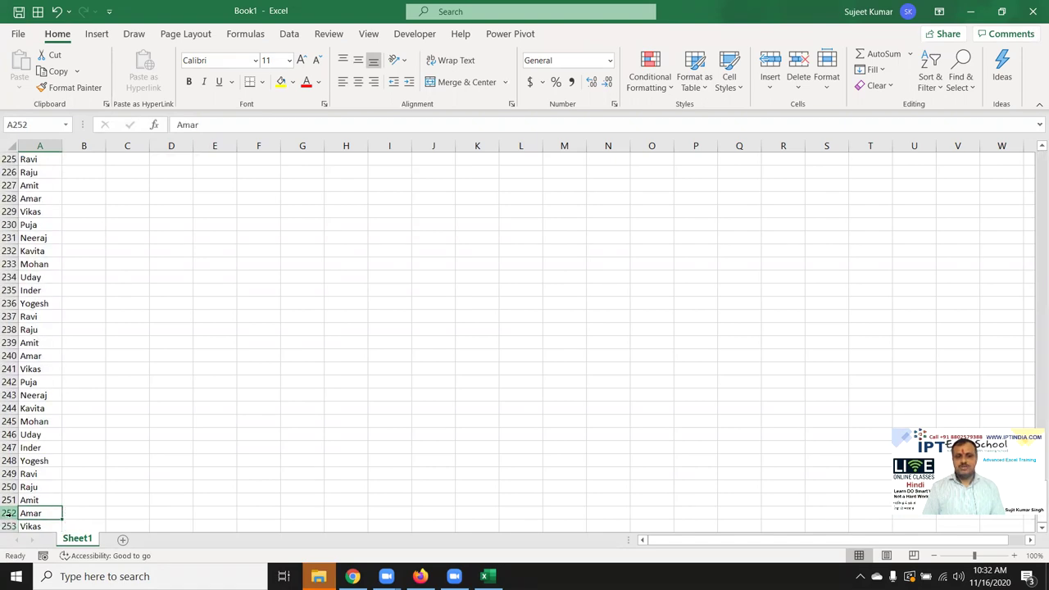
key(ctrl+Home)
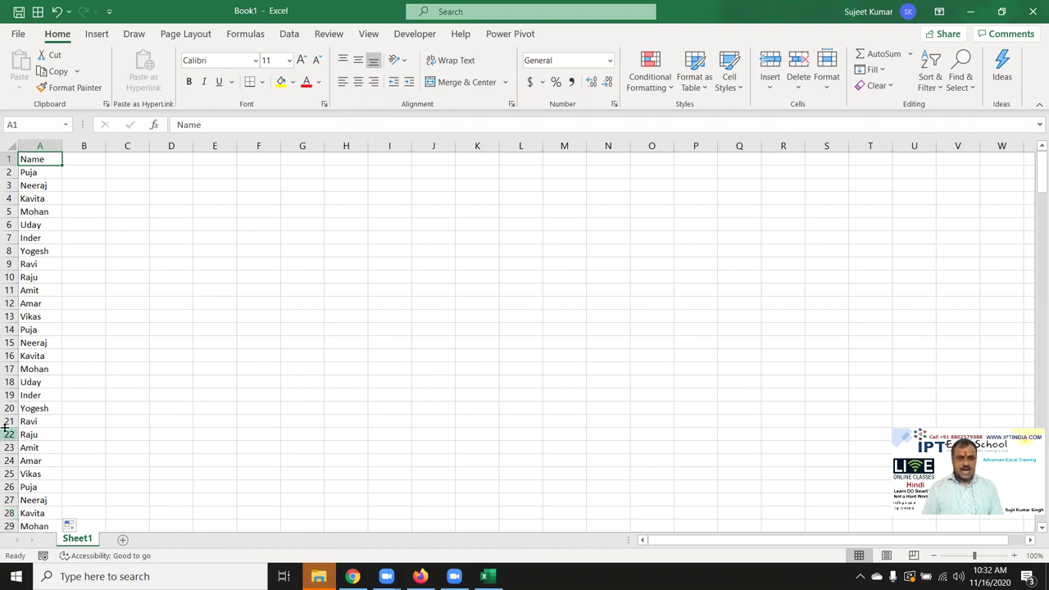
key(ctrl+shift+Down)
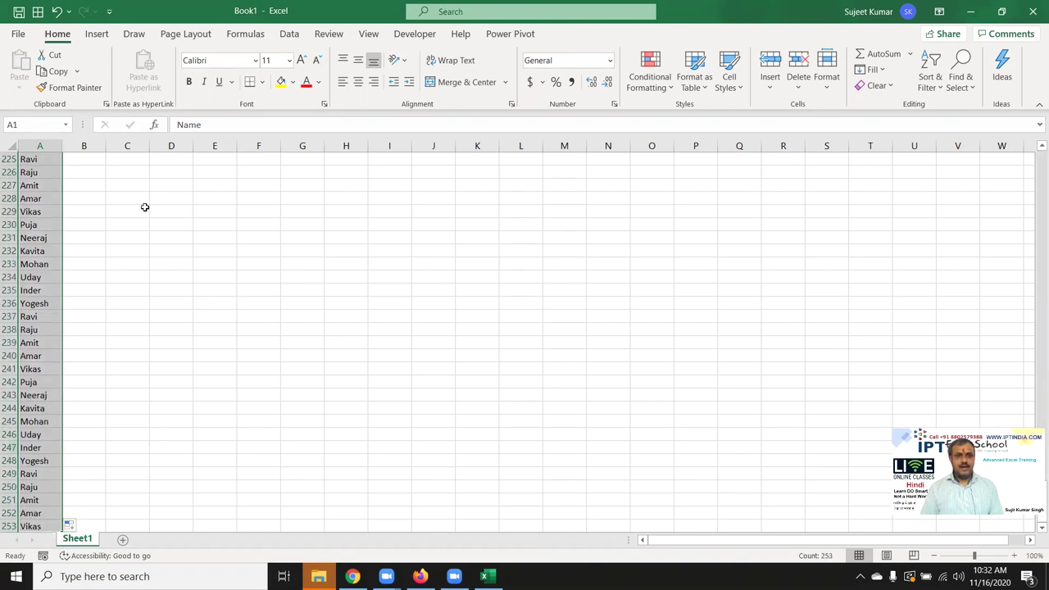
Advanced-filter the list to unique records only and paste those names into a new Sheet2.
click(288, 33)
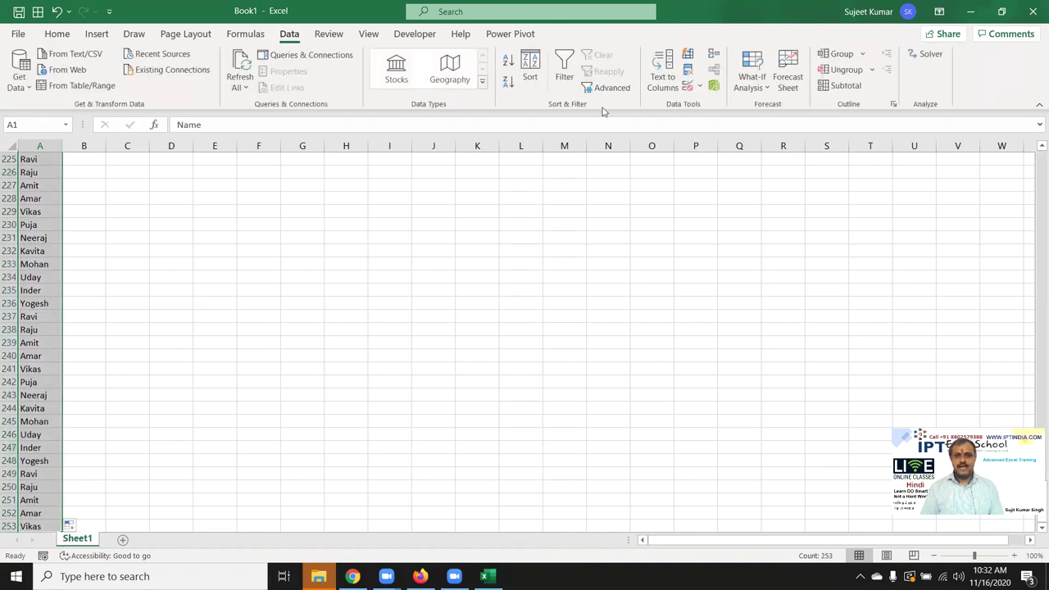
click(599, 89)
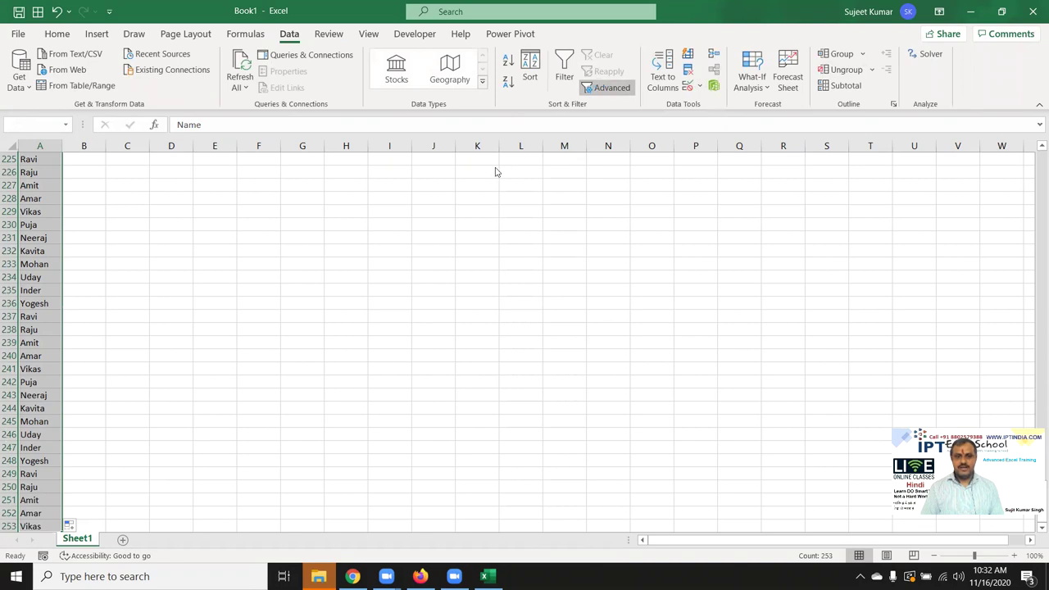
click(479, 343)
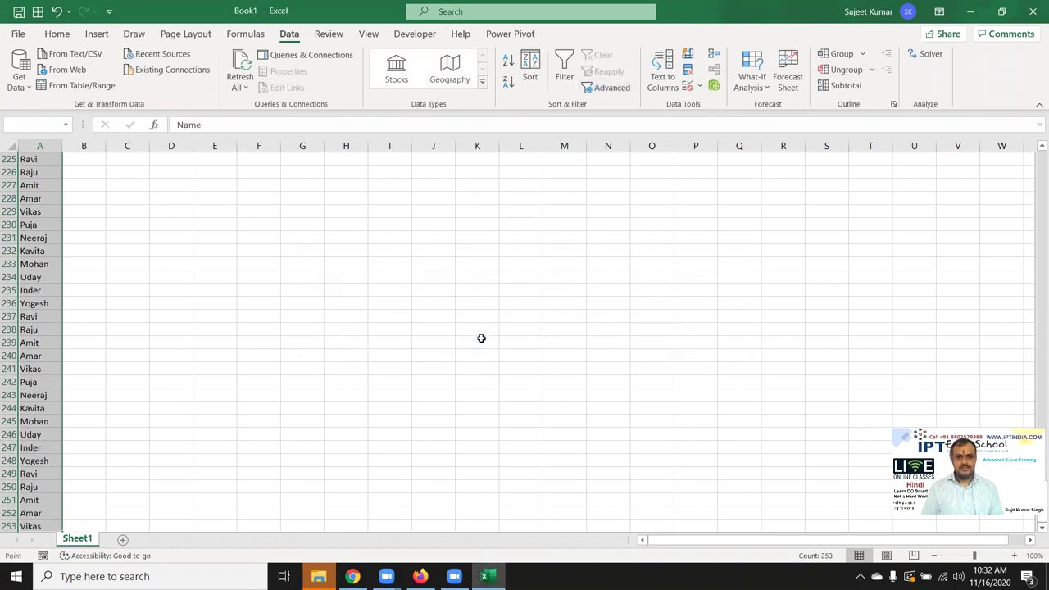
click(447, 291)
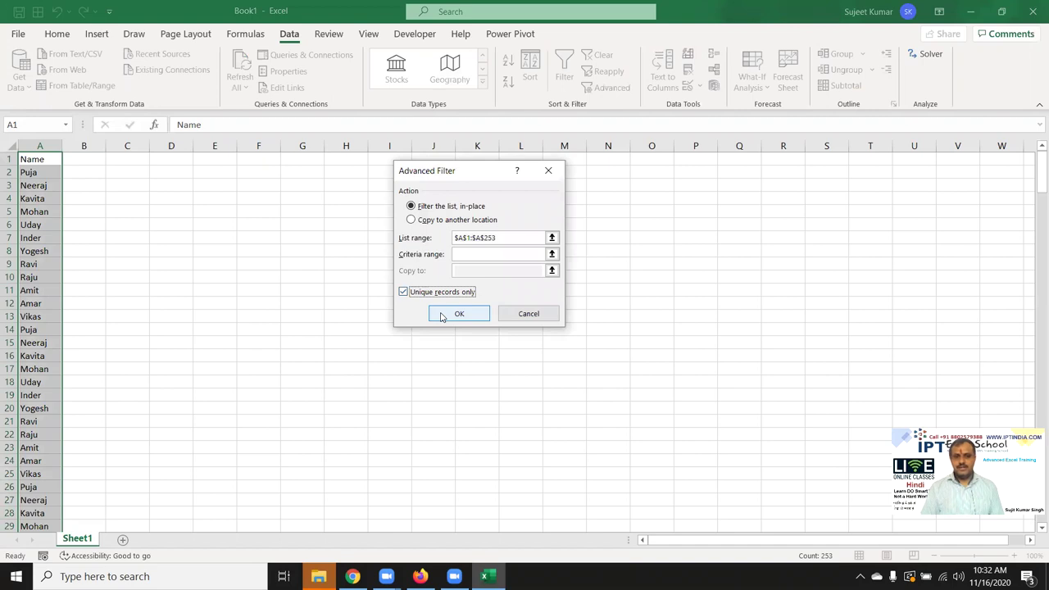
click(457, 314)
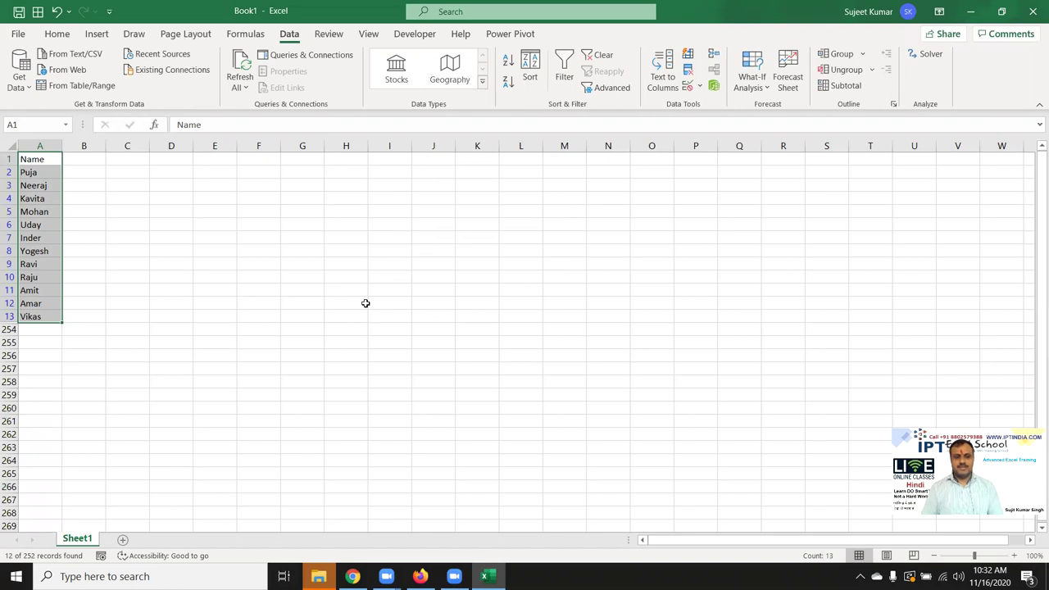
key(ctrl+c)
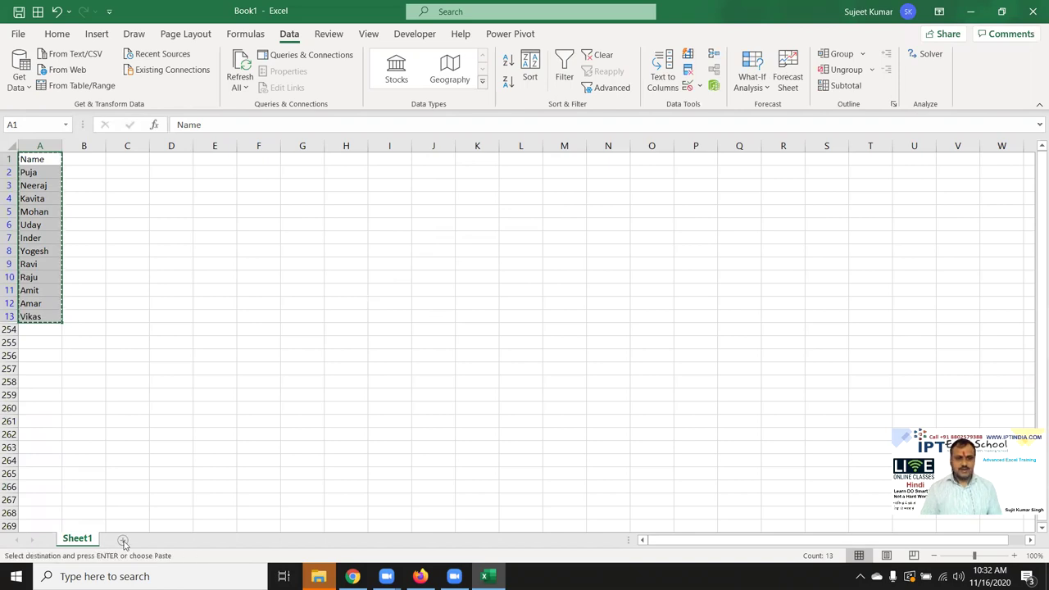
click(122, 540)
key(ctrl+v)
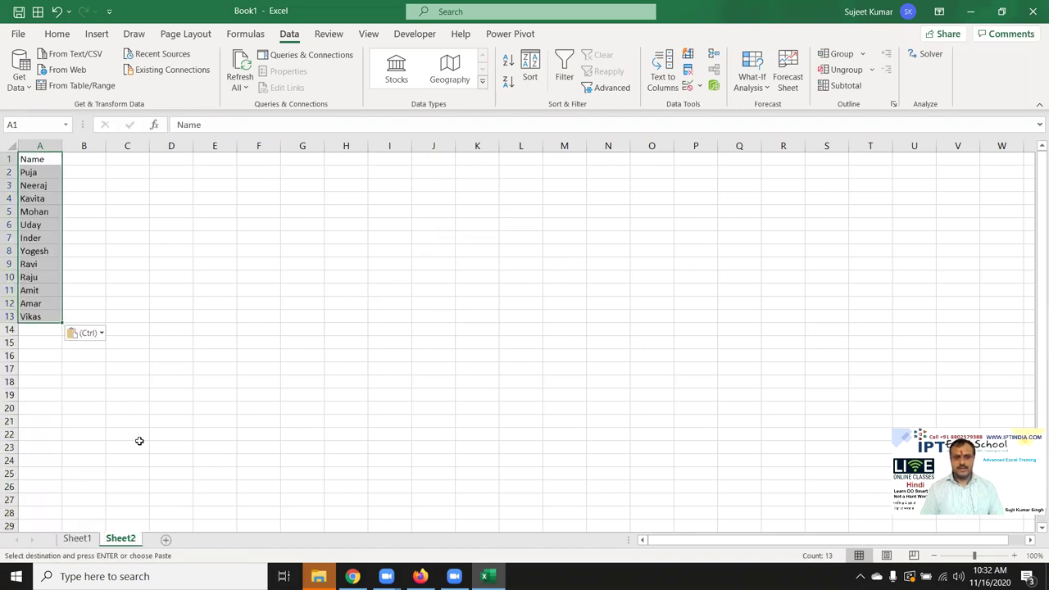
Return to Sheet1, clear the filter, and copy the full name list A1:A253.
click(92, 539)
key(Escape)
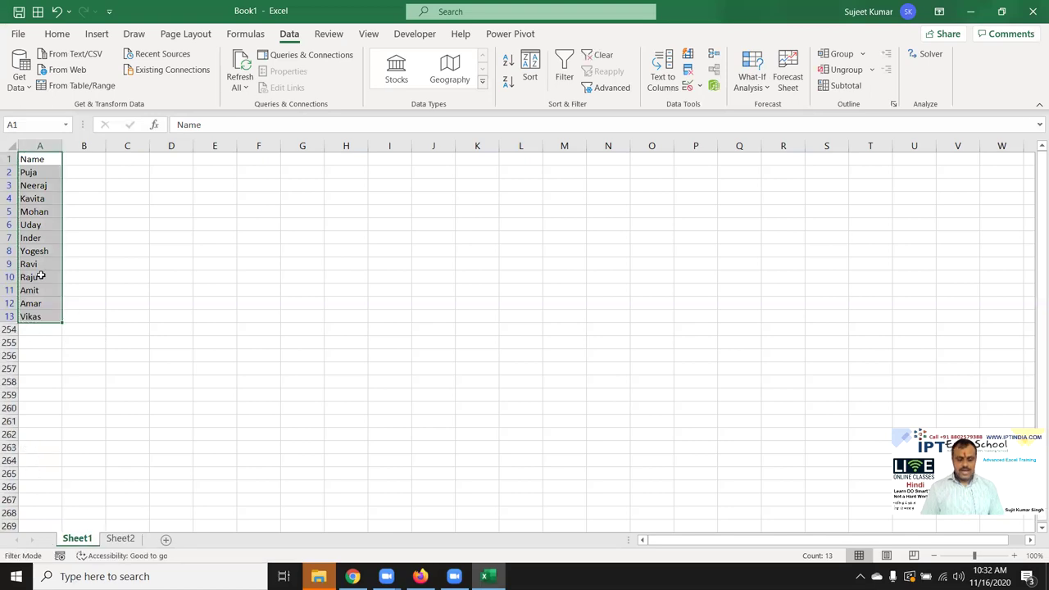
key(ctrl+shift+l)
key(ctrl+a)
key(ctrl+c)
Paste the names at H1 and remove duplicates, dropping 240 repeats to leave 13 names.
click(339, 158)
key(ctrl+v)
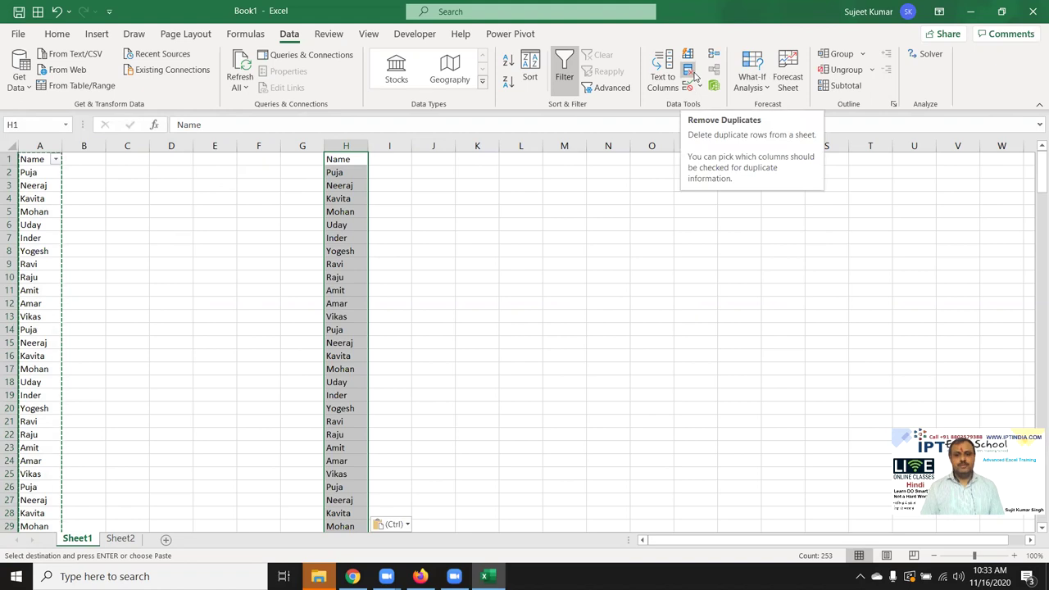
click(690, 72)
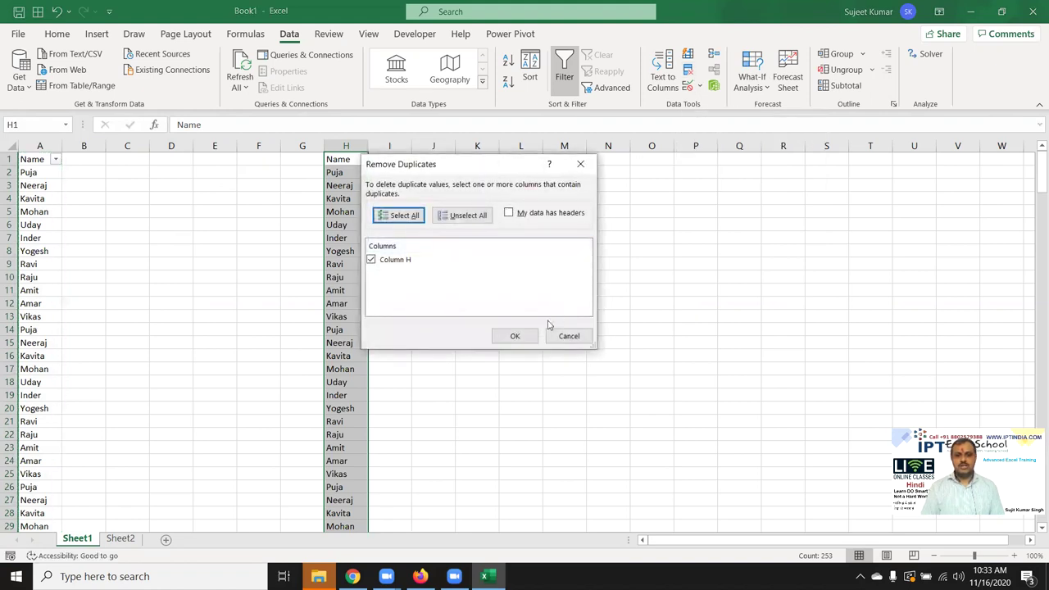
click(530, 337)
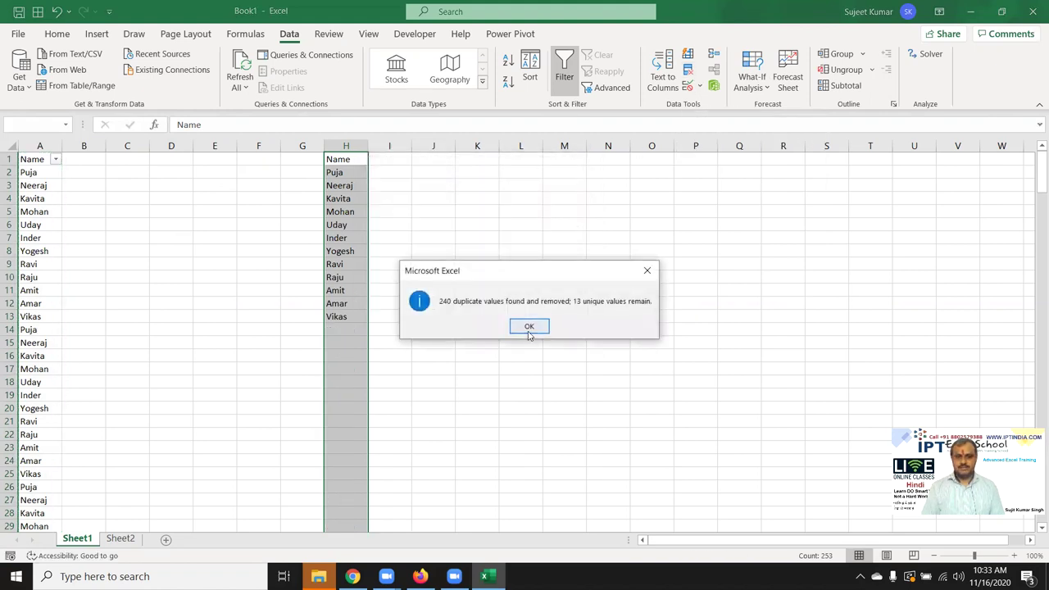
click(529, 328)
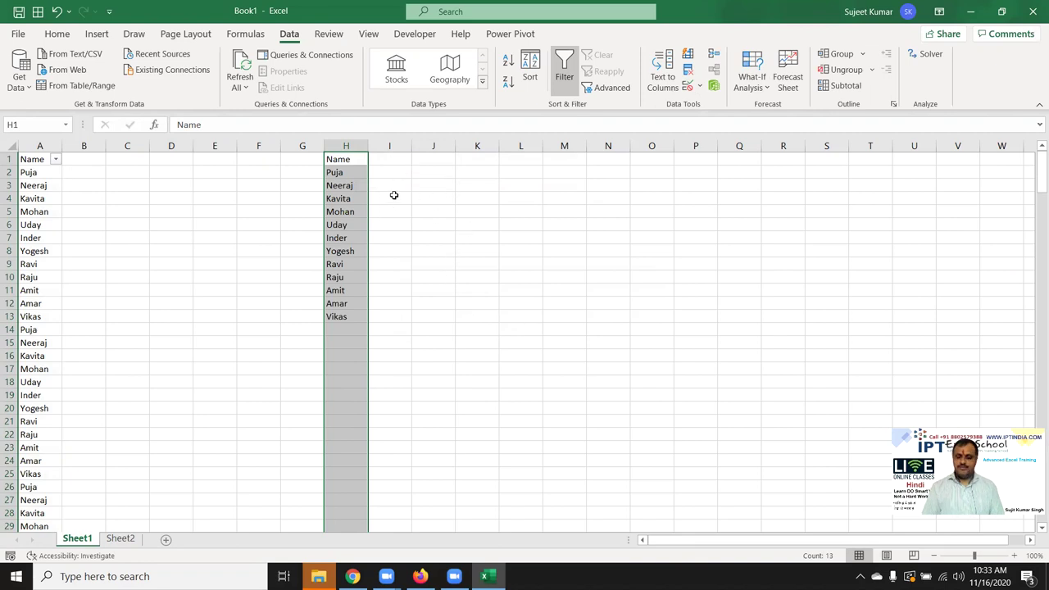
Clear column H and enter =UNIQUE(A1:A253) in H3 to spill the distinct names.
key(Delete)
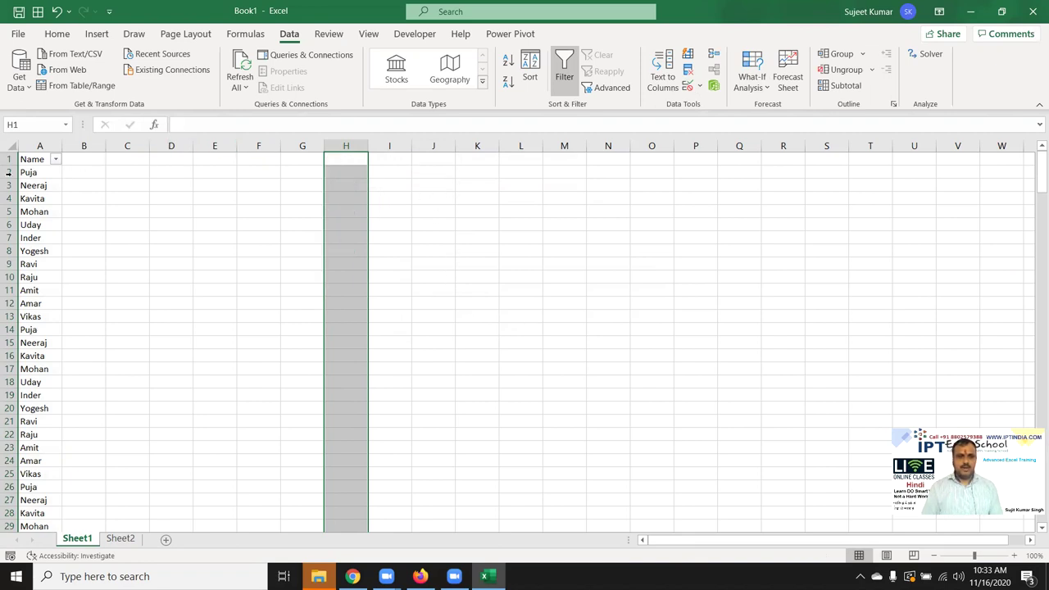
click(343, 186)
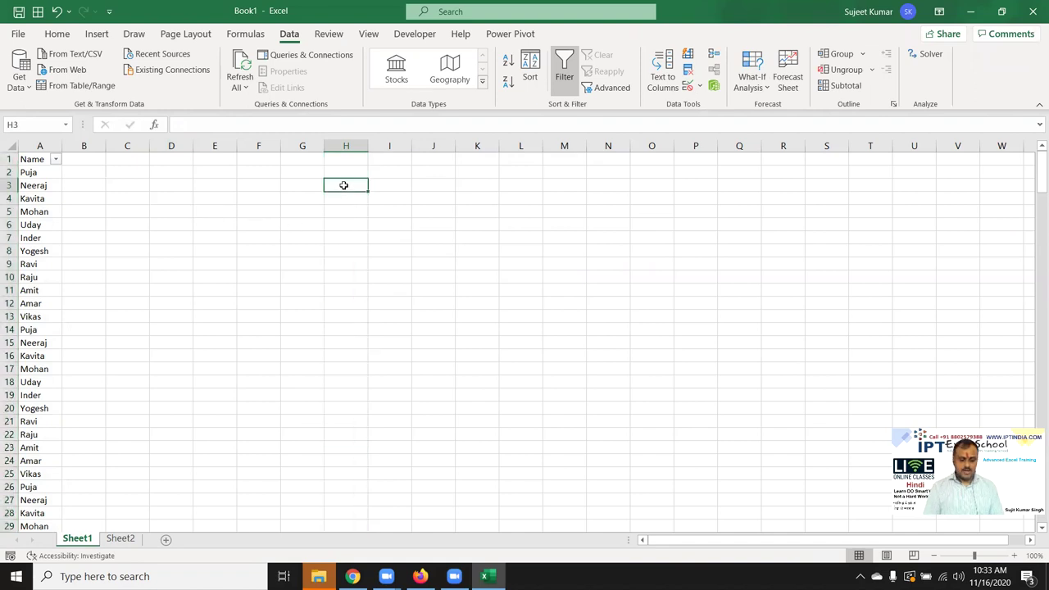
text(=uni)
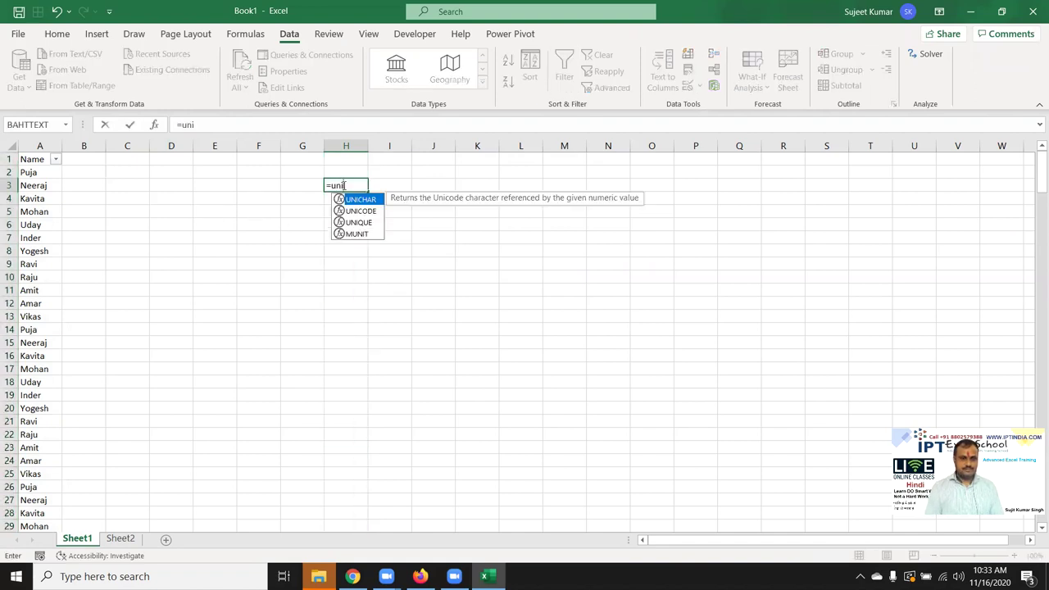
key(Down)
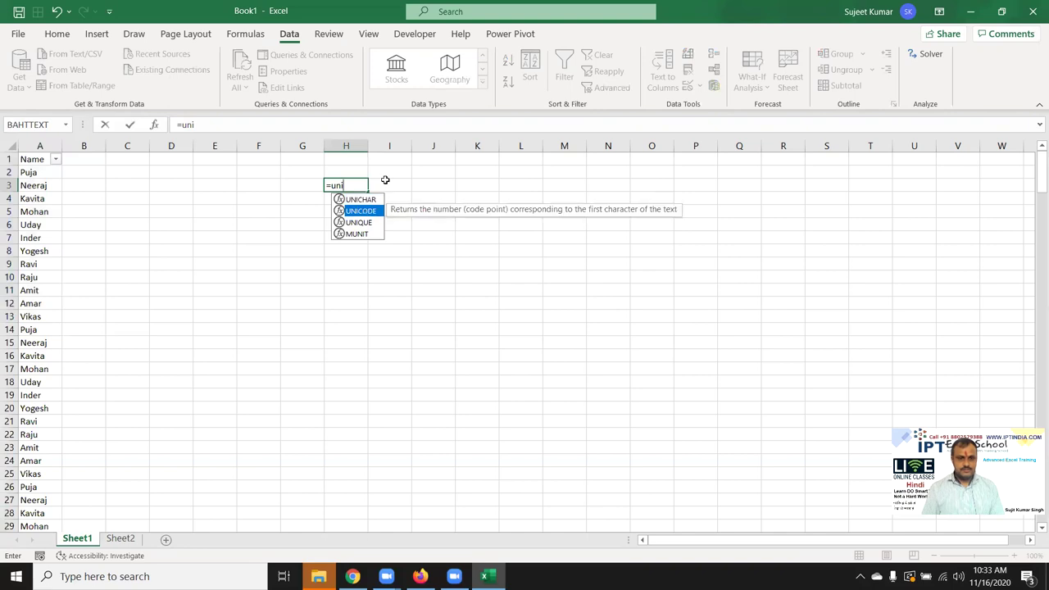
key(Down)
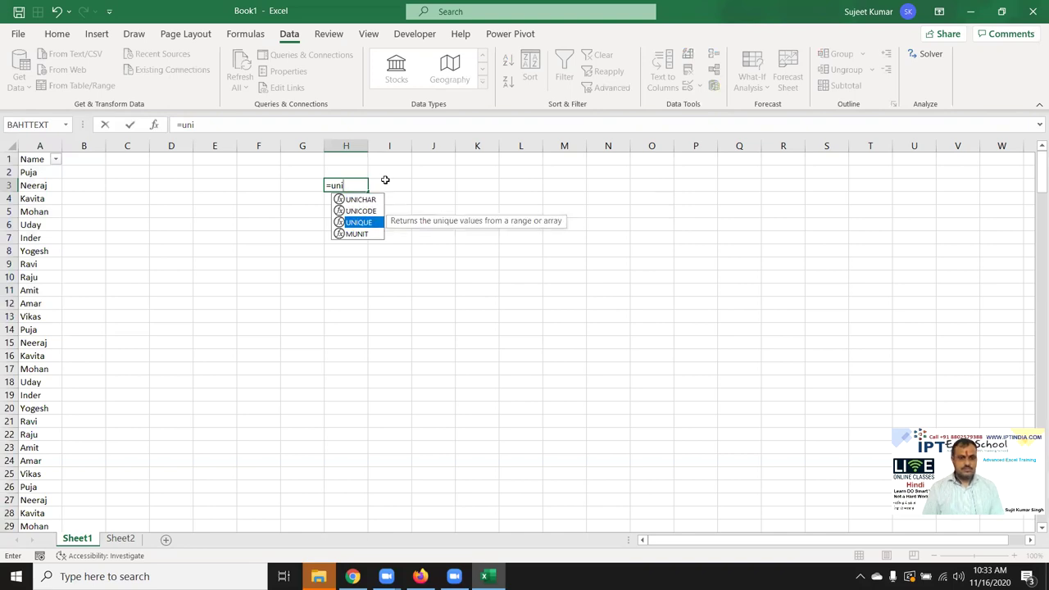
key(Tab)
key(Left)
key(Left)
key(ctrl+Left)
key(Up)
key(Up)
key(ctrl+shift+Down)
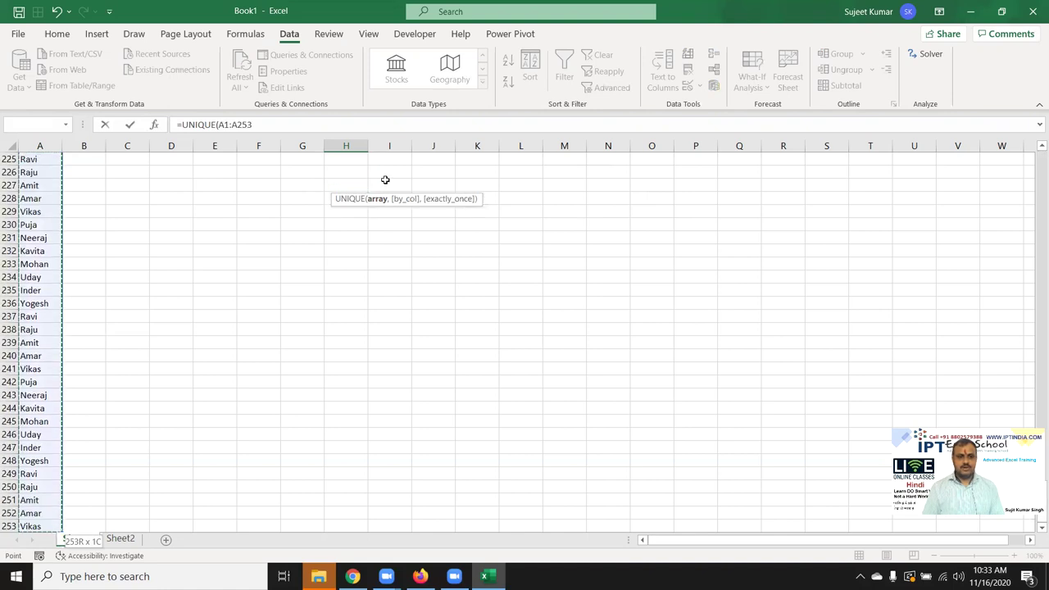
key(Return)
Review the spilled unique names, then move to the empty cell F6.
key(Up)
key(Up)
key(Up)
key(Down)
key(Down)
key(Down)
key(Down)
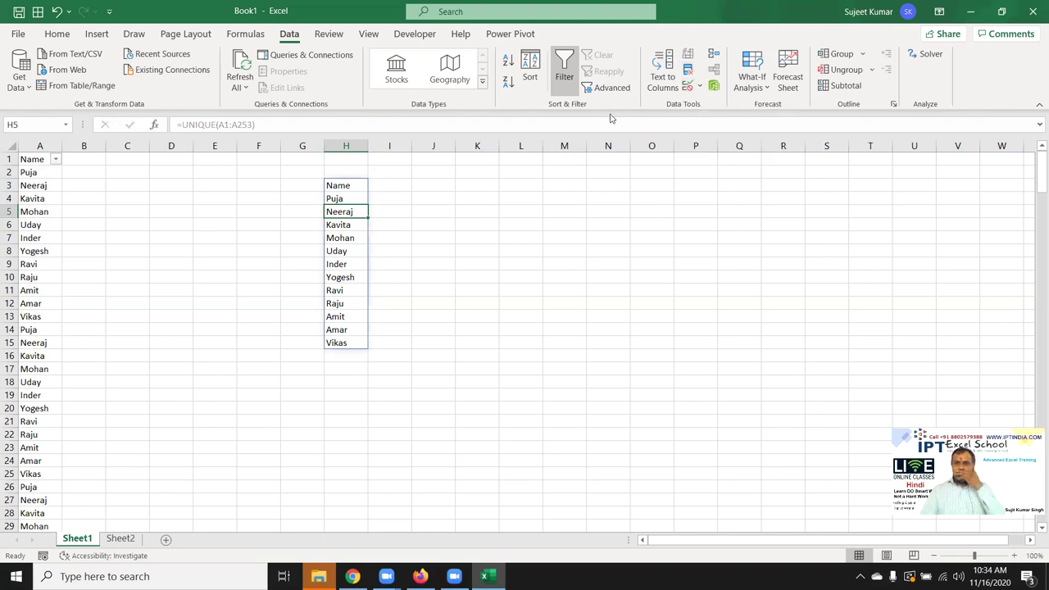
click(350, 201)
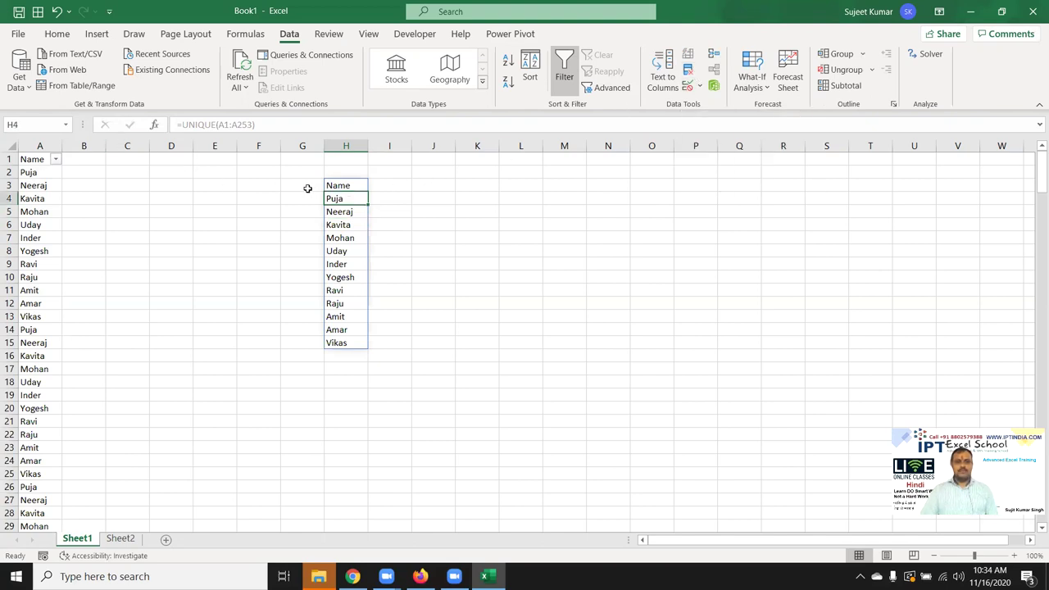
click(239, 225)
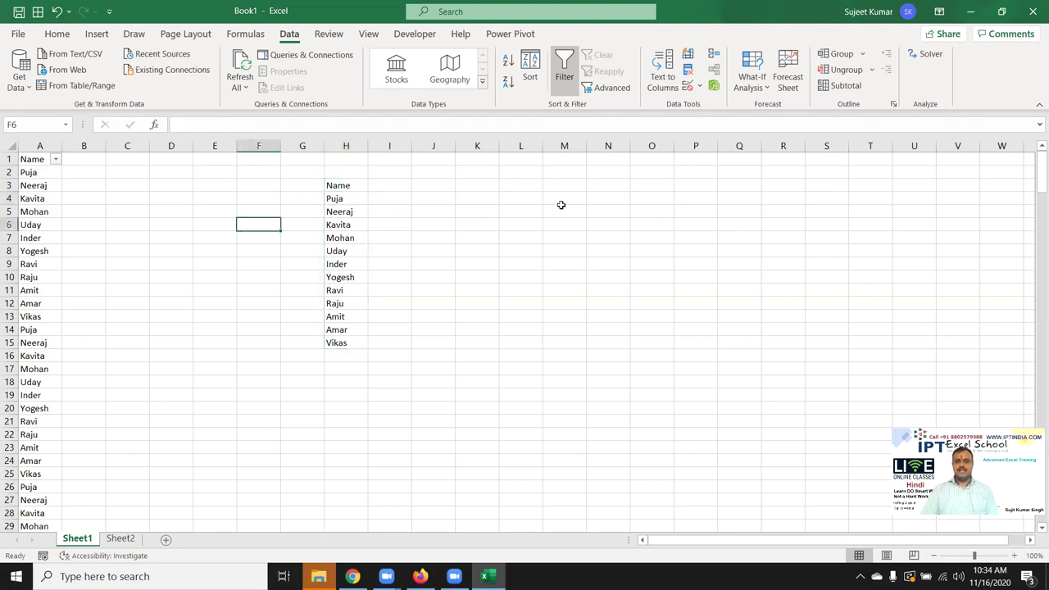
Insert a blank column before the names and head it Sr.
click(41, 147)
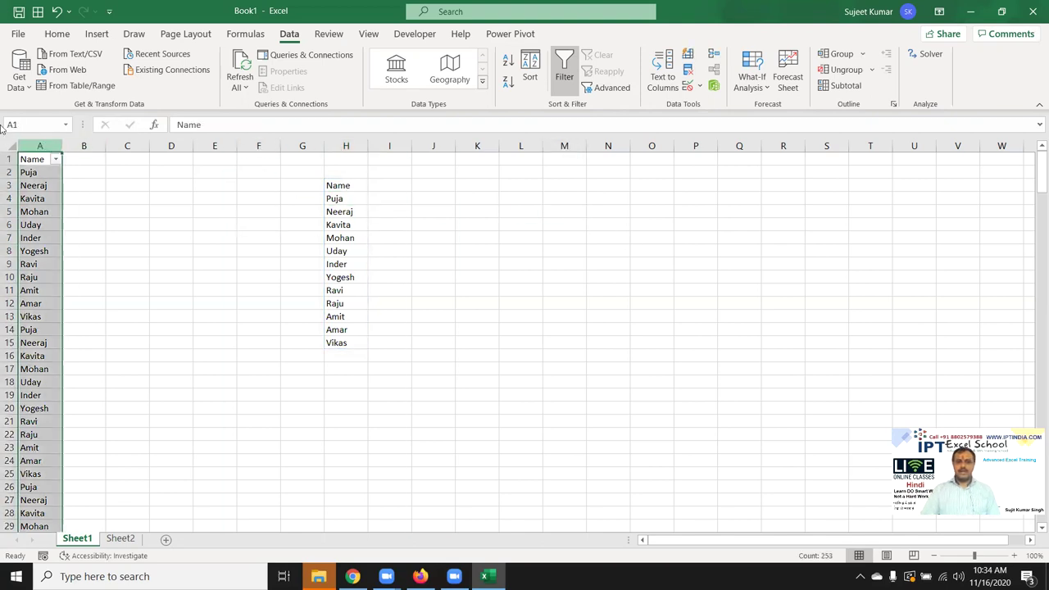
key(ctrl+plus)
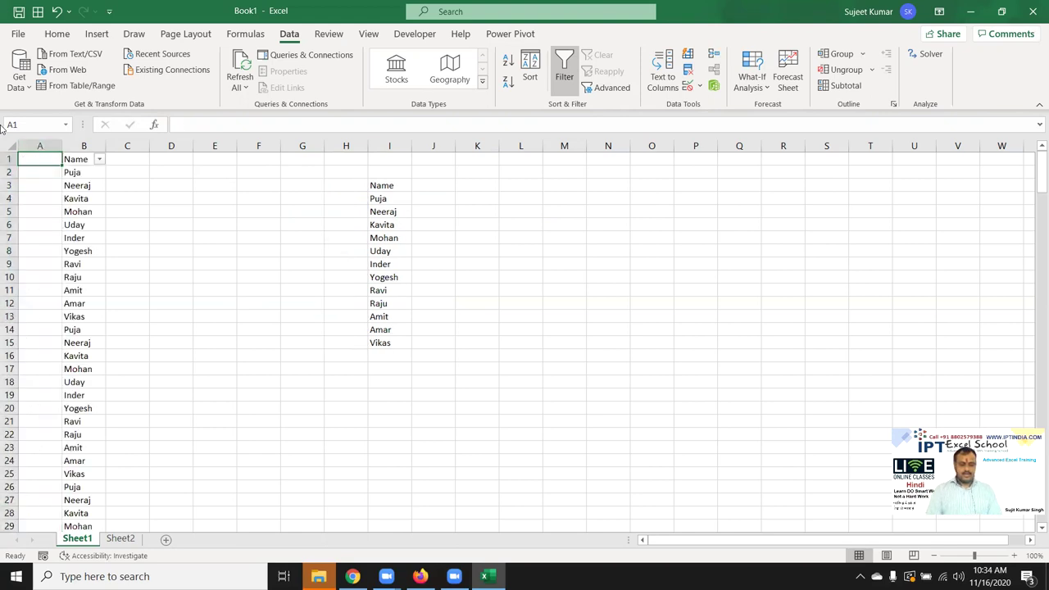
text(Sr)
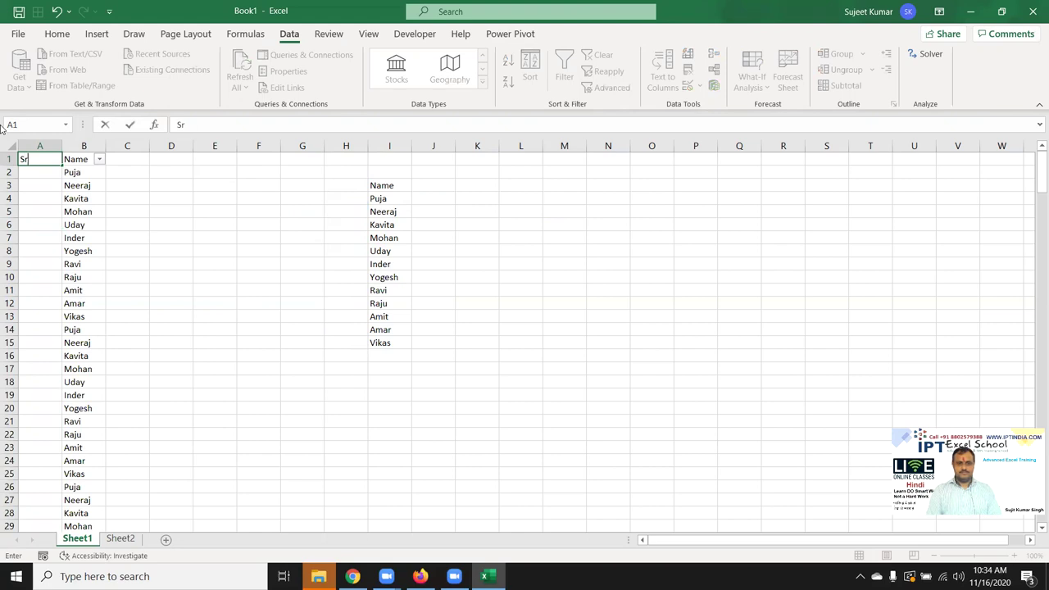
key(Return)
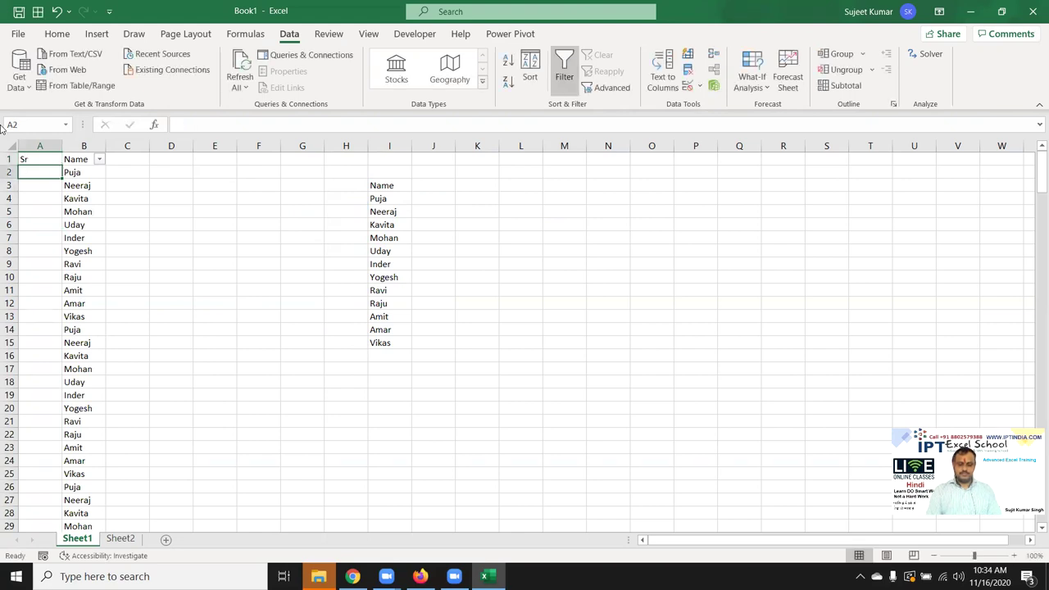
Enter =COUNTIF(B2:B2,B2) in A2 and fill it down the list.
text(=cou)
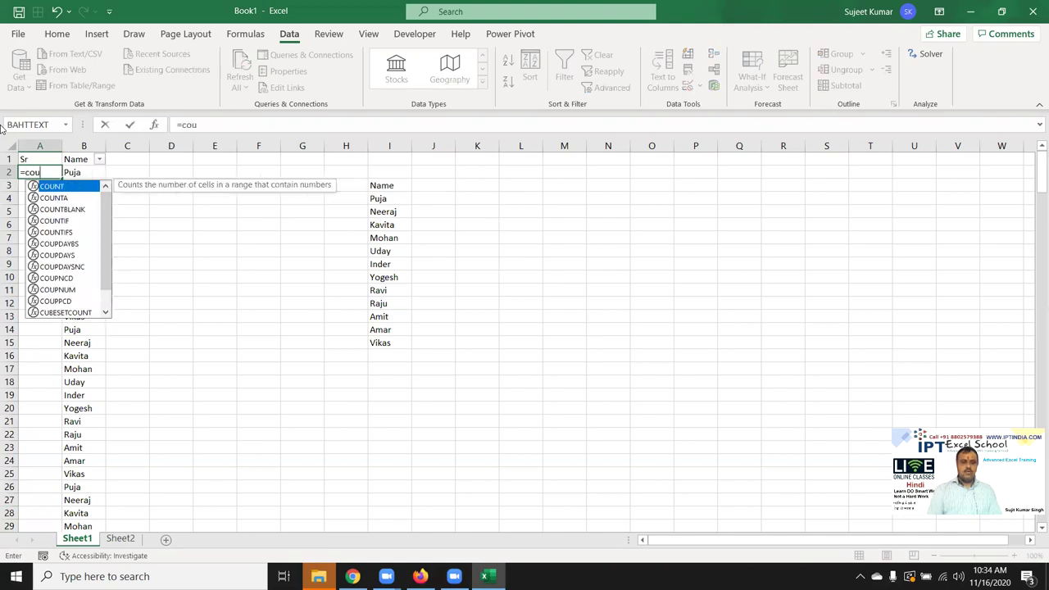
key(Down)
key(Down)
key(Down)
key(Tab)
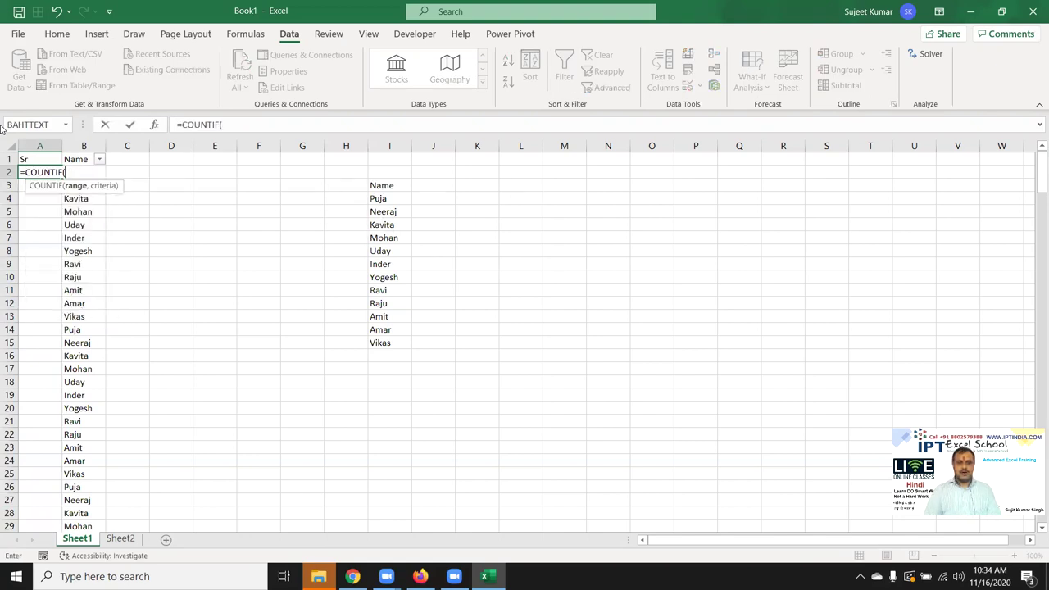
key(Right)
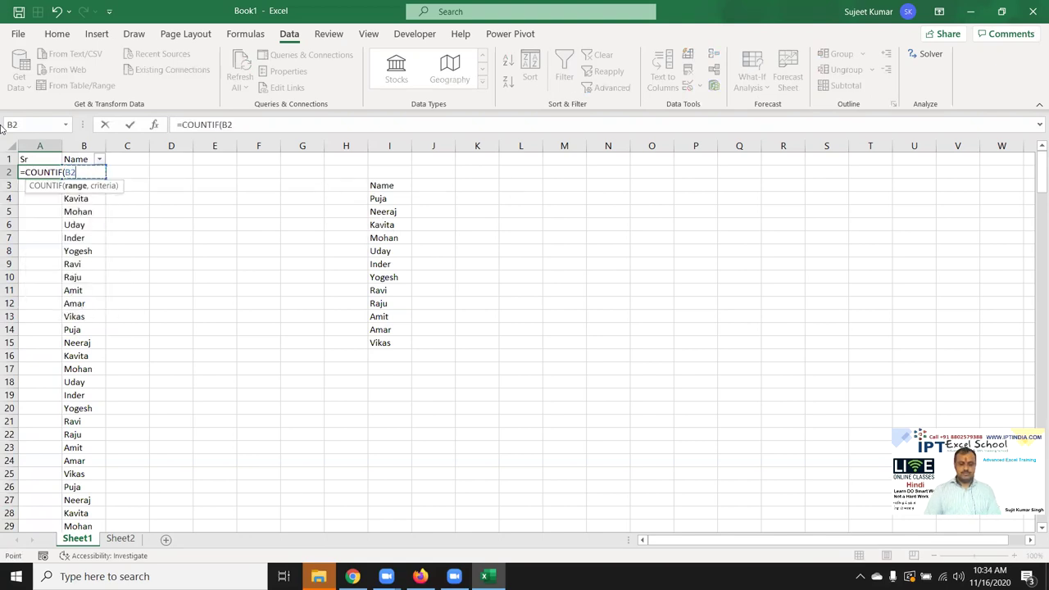
key(F8)
text(,B2))
key(Return)
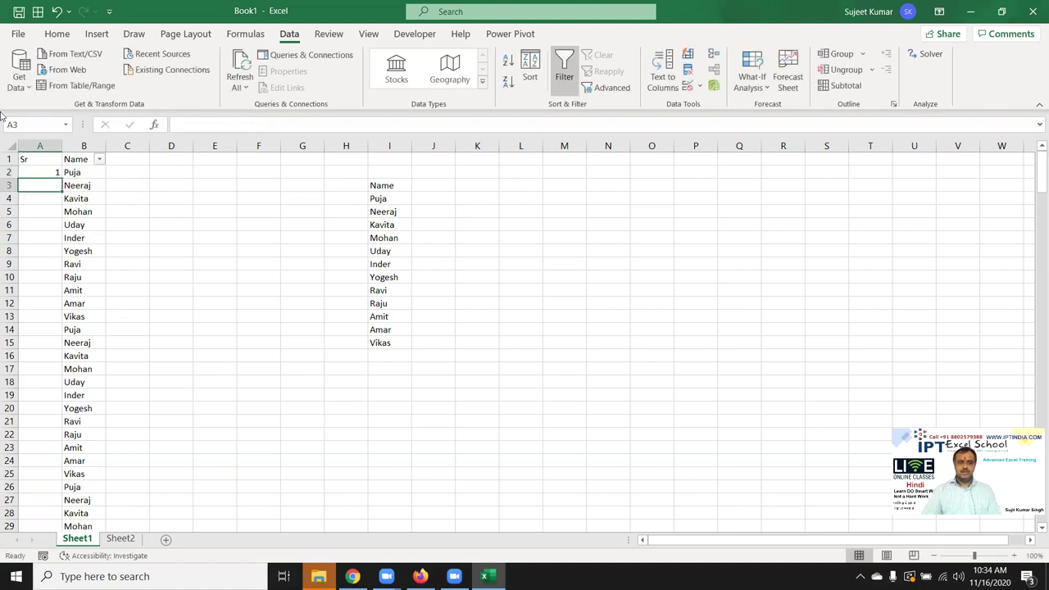
click(51, 173)
double_click(60, 178)
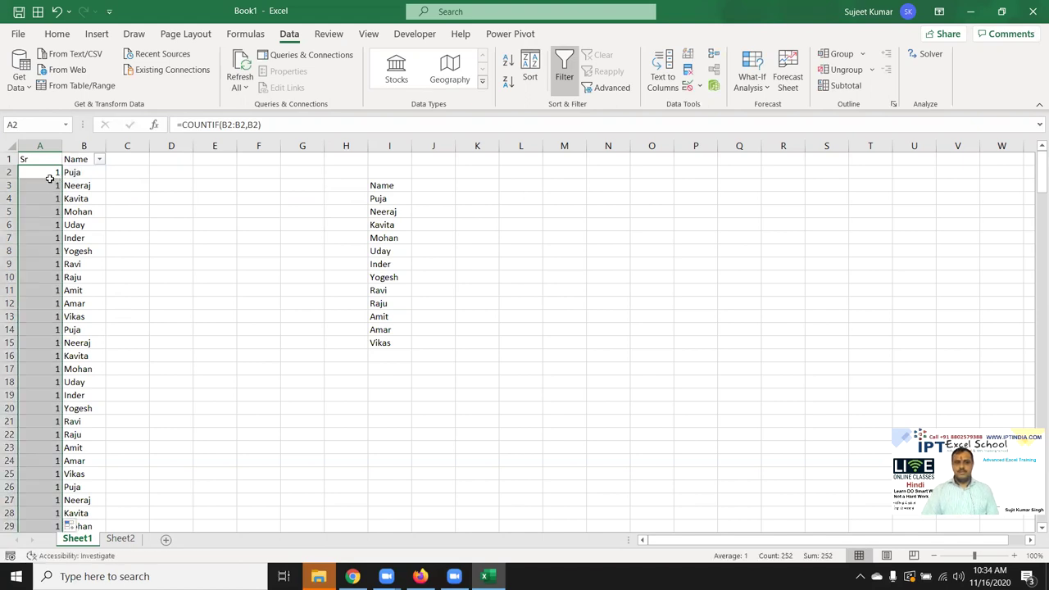
Lock the range start to make =COUNTIF($B$2:B2,B2) and refill the running count down.
click(54, 172)
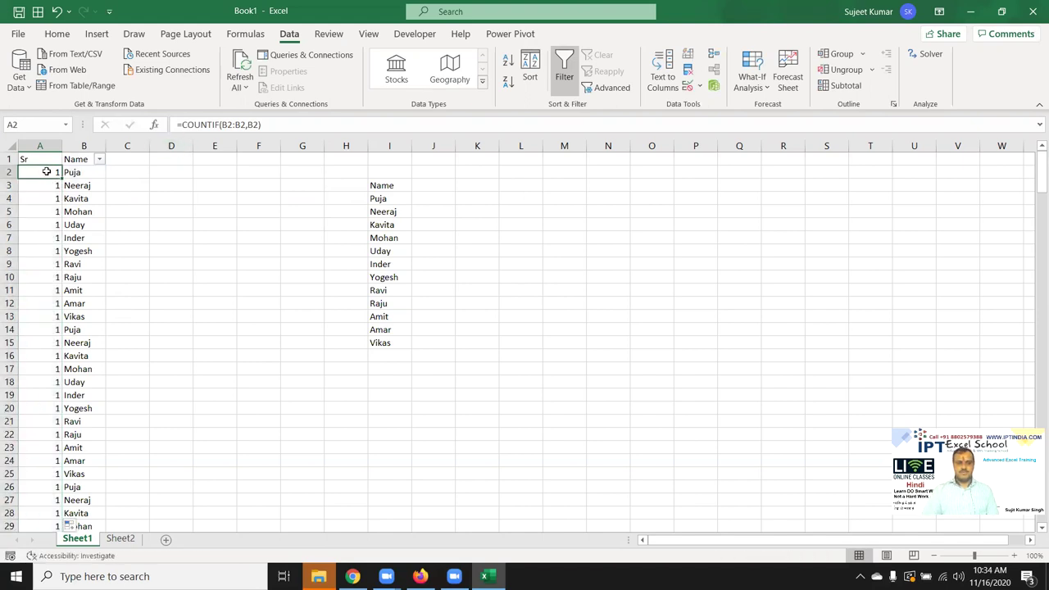
double_click(47, 171)
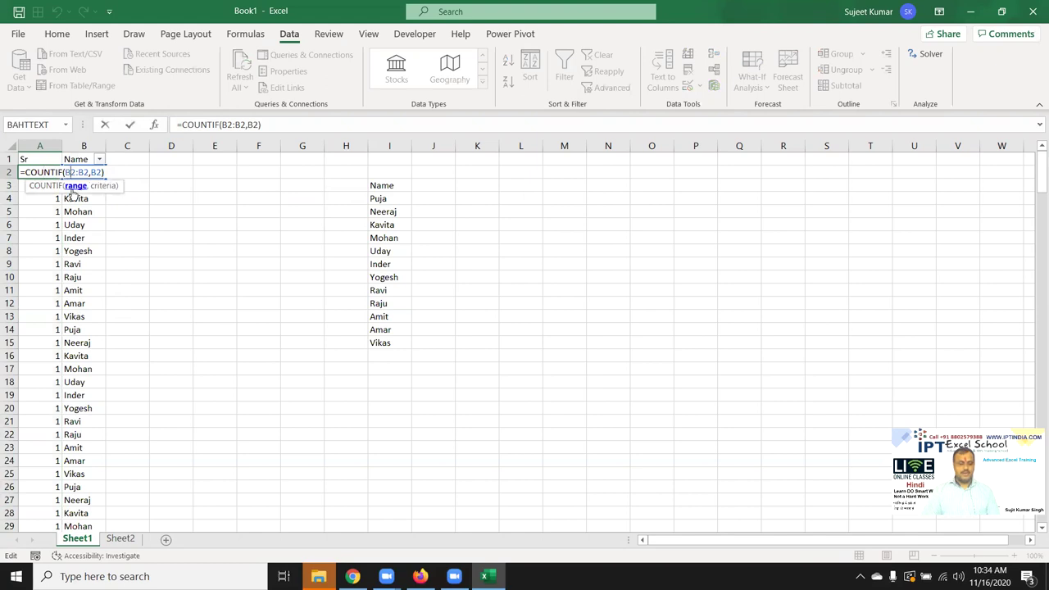
key(Escape)
scroll(62, 210, up, 7)
scroll(61, 211, up, 1)
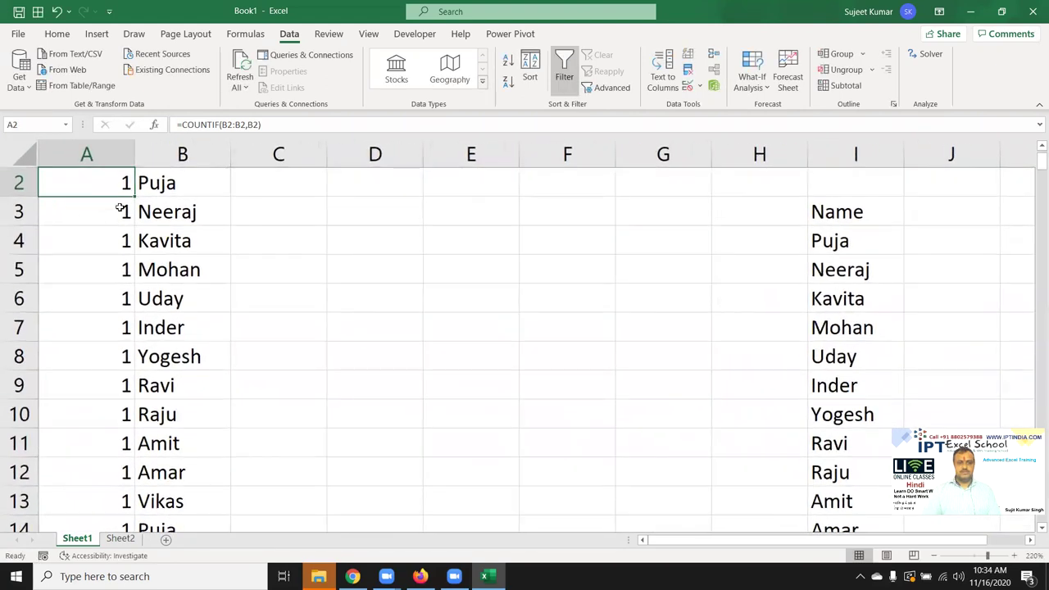
scroll(82, 209, up, 1)
double_click(121, 210)
click(150, 213)
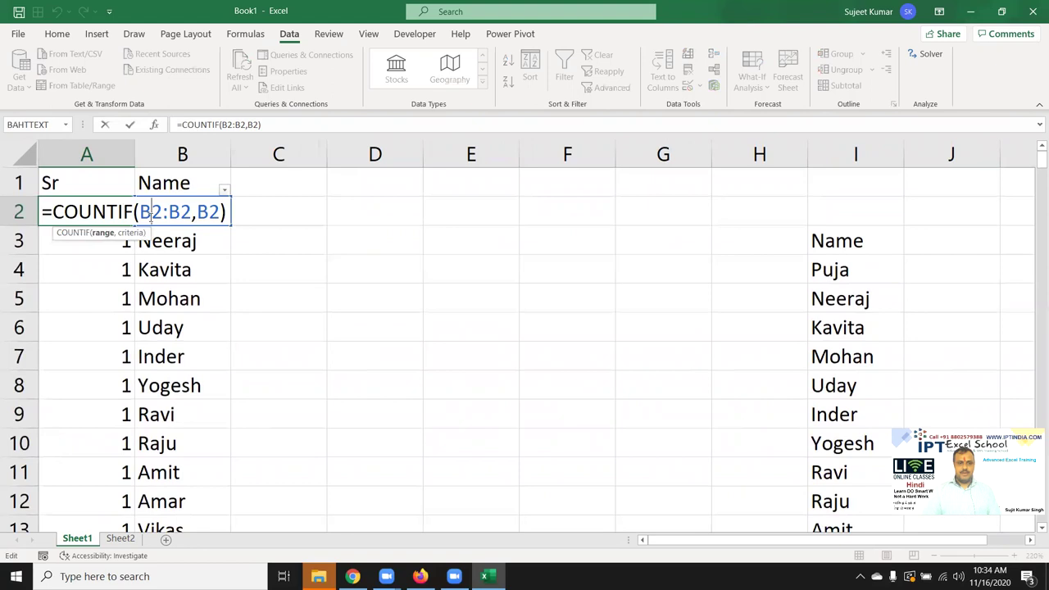
key(F4)
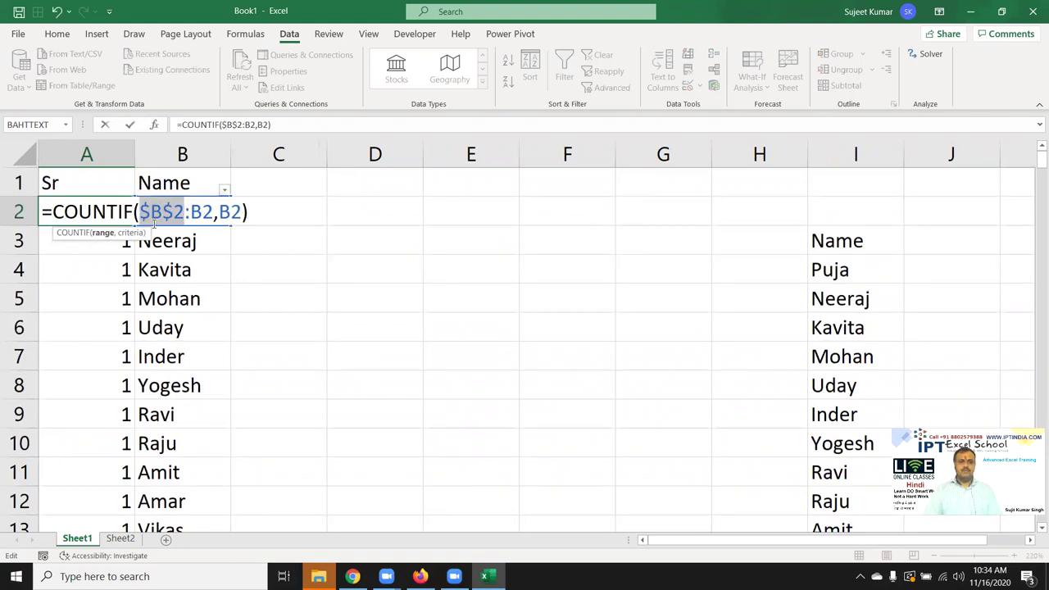
key(Return)
click(126, 213)
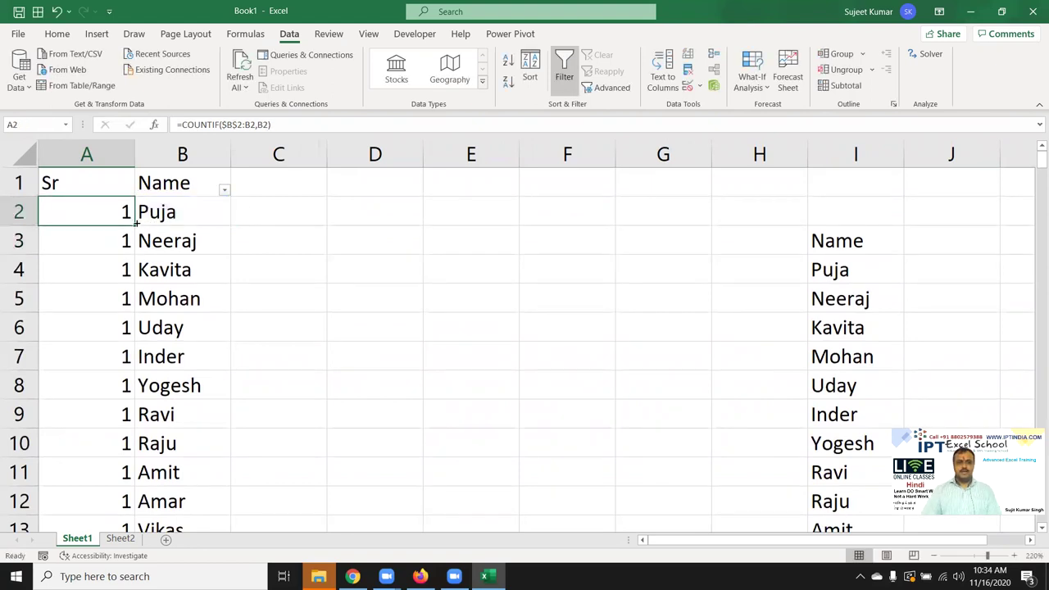
double_click(137, 224)
scroll(167, 359, down, 4)
scroll(167, 359, down, 4)
scroll(167, 358, up, 8)
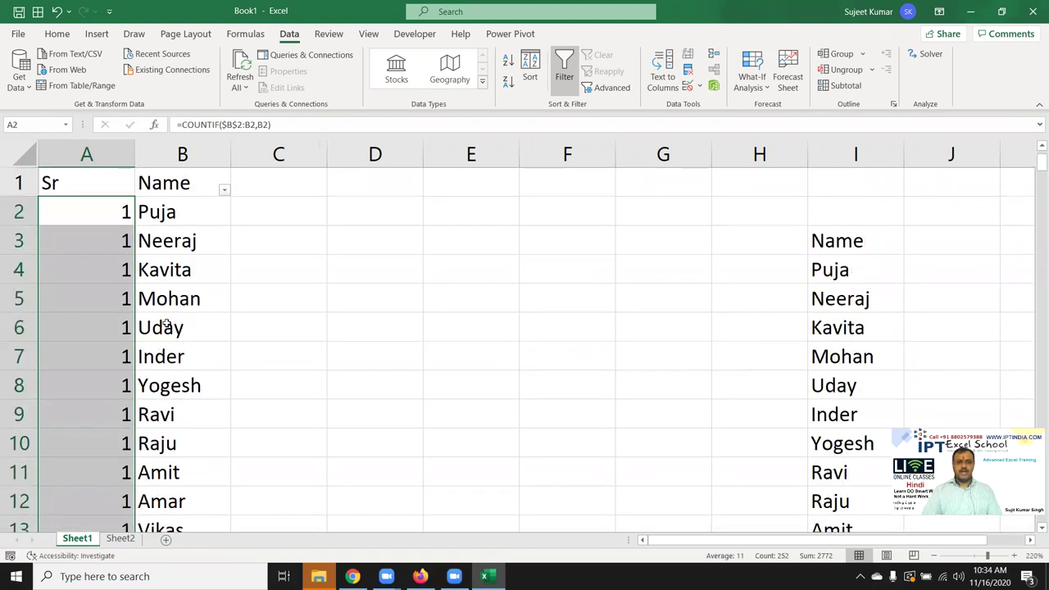
Filter the Name column to show only Amar's rows.
click(223, 192)
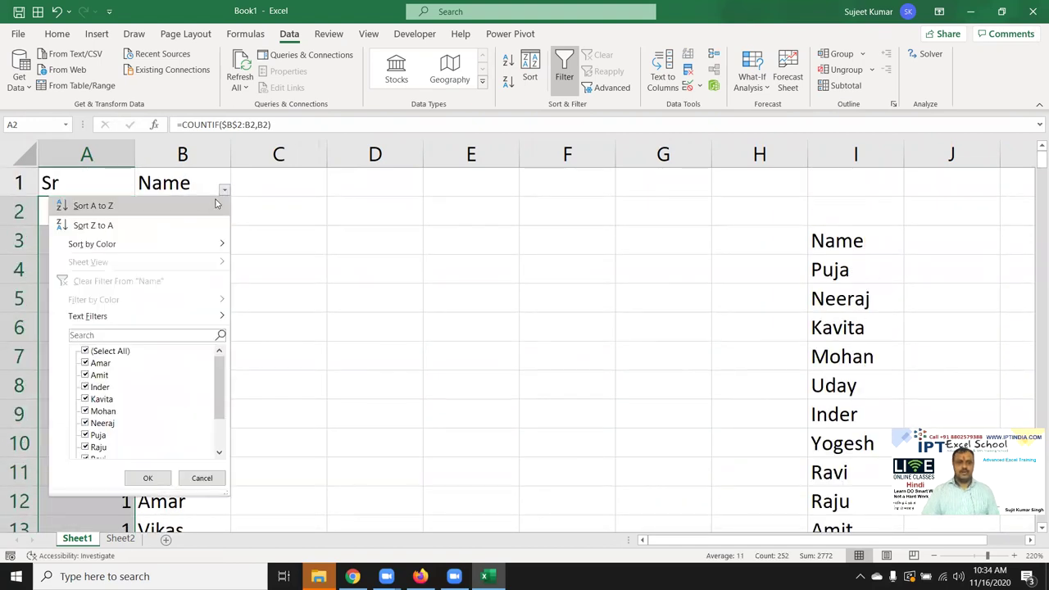
click(86, 352)
click(86, 364)
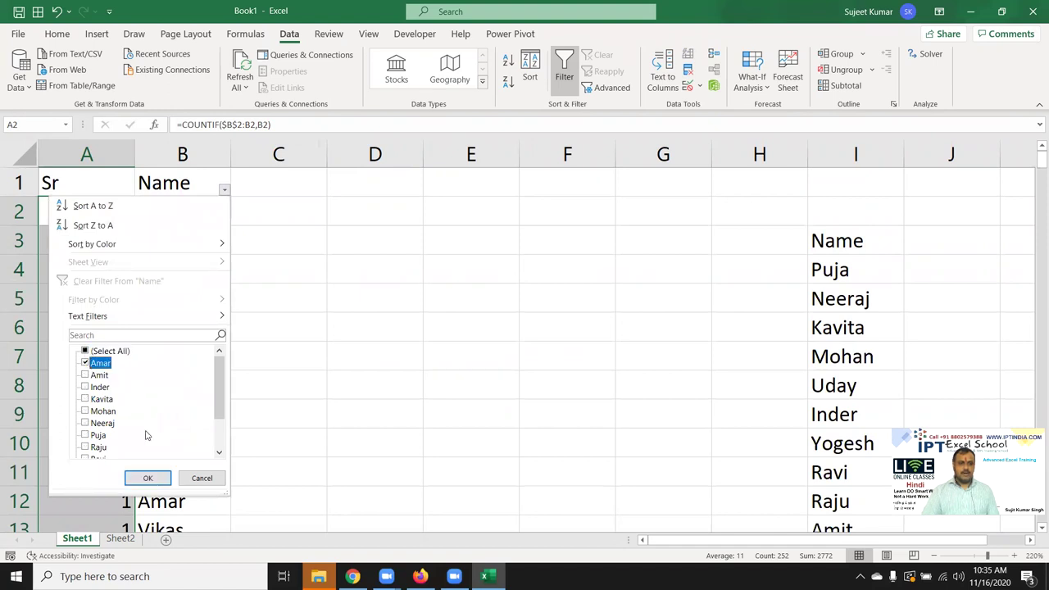
click(148, 478)
Check Amar's Sr counts run 1 to 21, then turn the filter off.
click(148, 247)
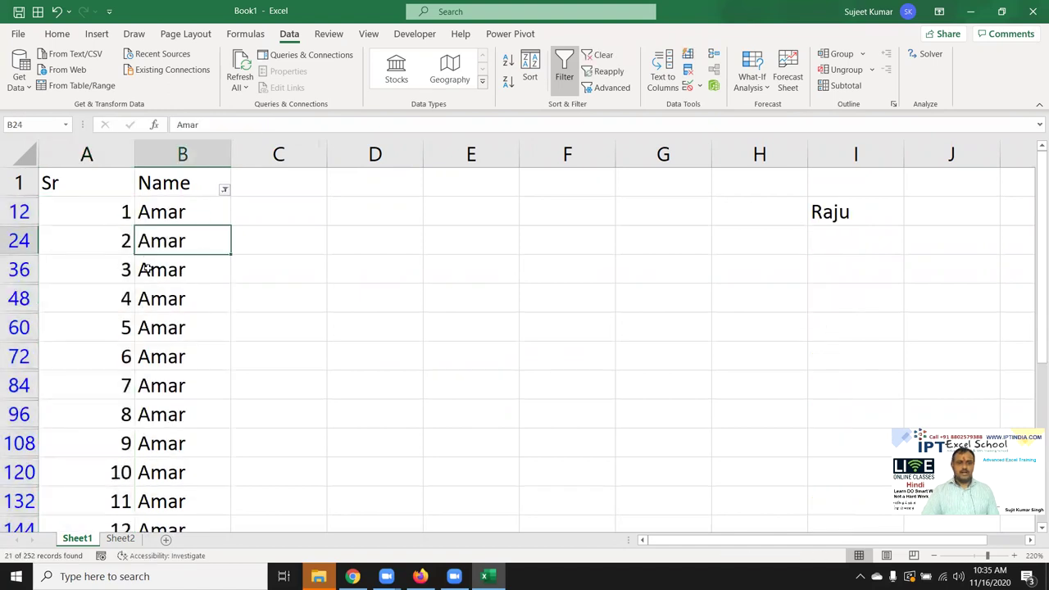
scroll(148, 273, down, 3)
scroll(148, 273, down, 2)
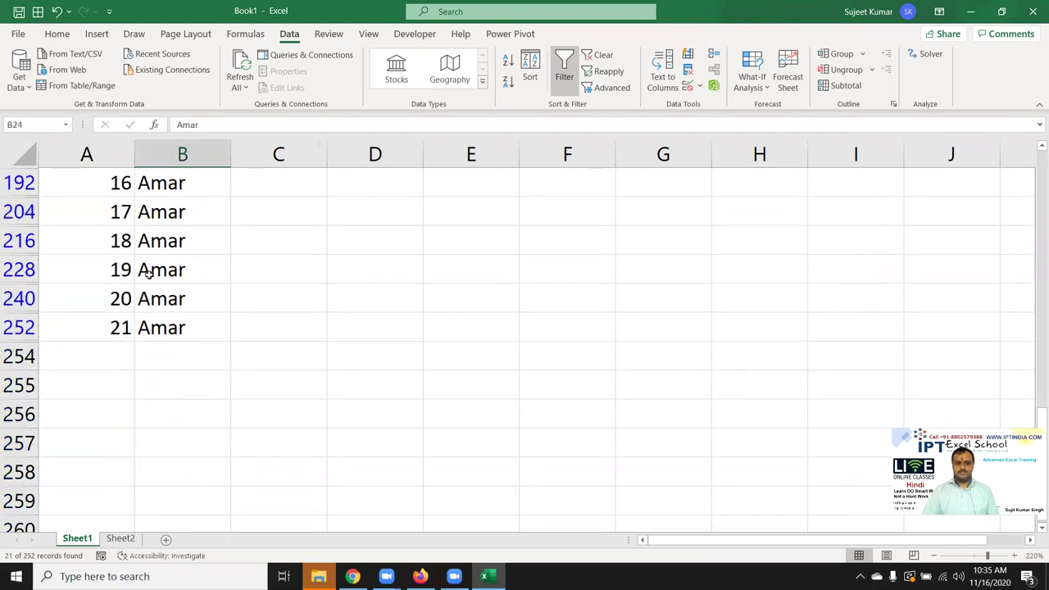
scroll(152, 269, up, 5)
scroll(164, 256, up, 1)
key(ctrl+shift+l)
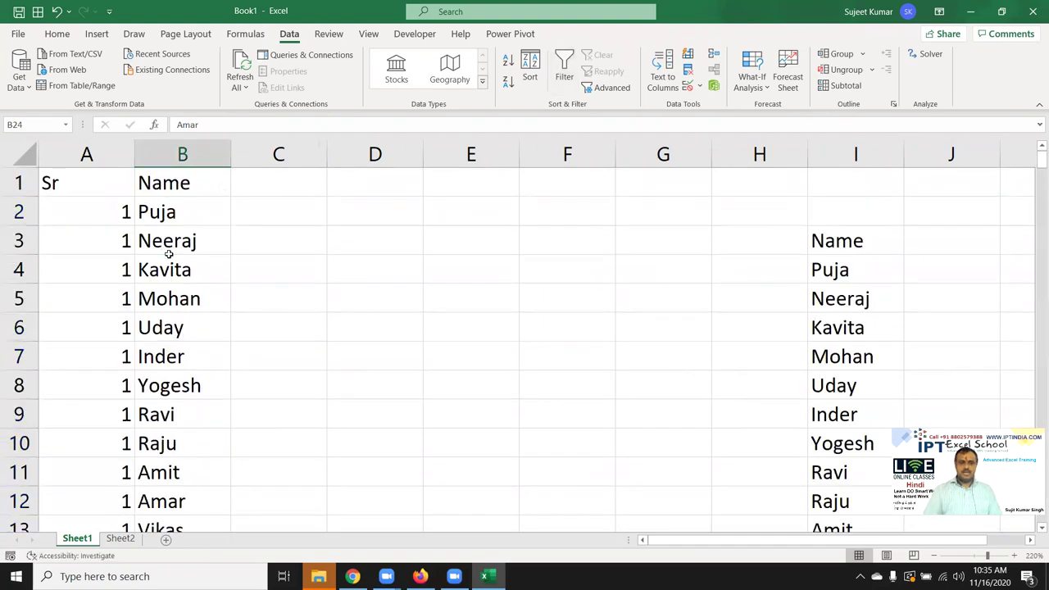
Insert another column at A and enter =COUNTIF($B$2:B2,B2) in A2.
click(87, 154)
key(ctrl+plus)
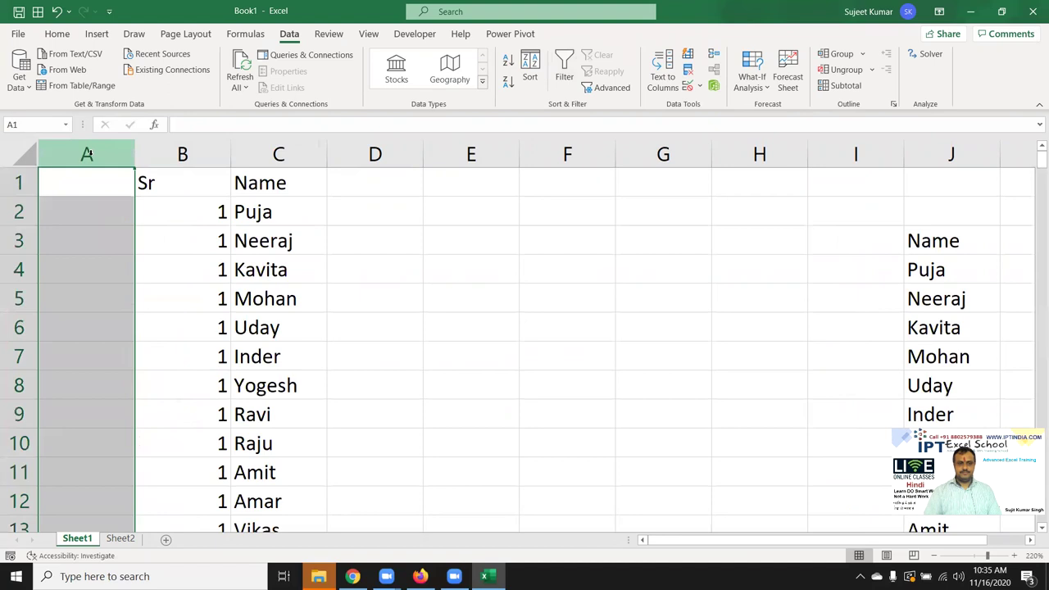
key(Down)
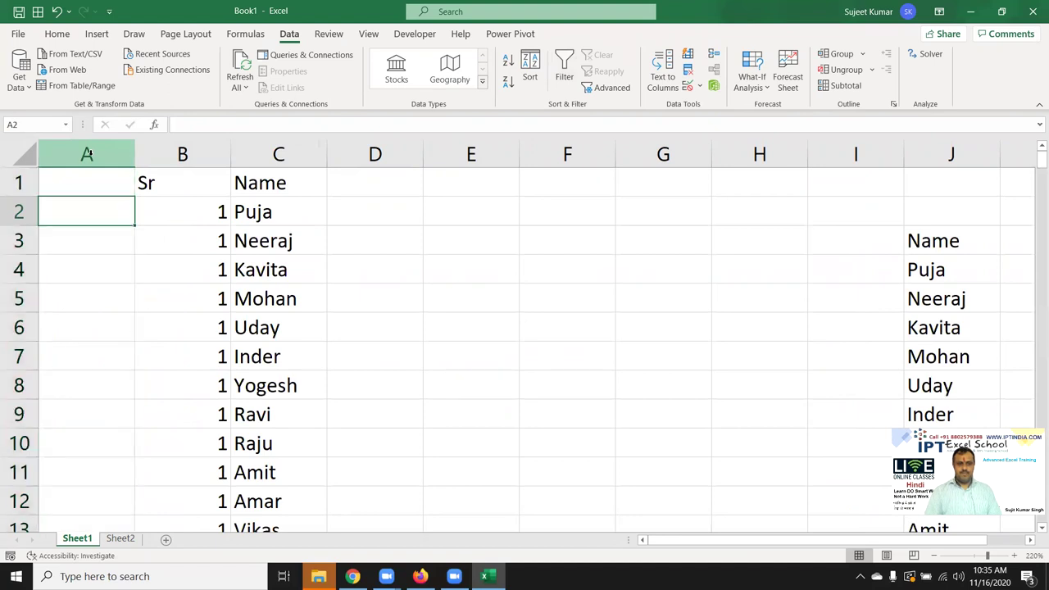
text(=)
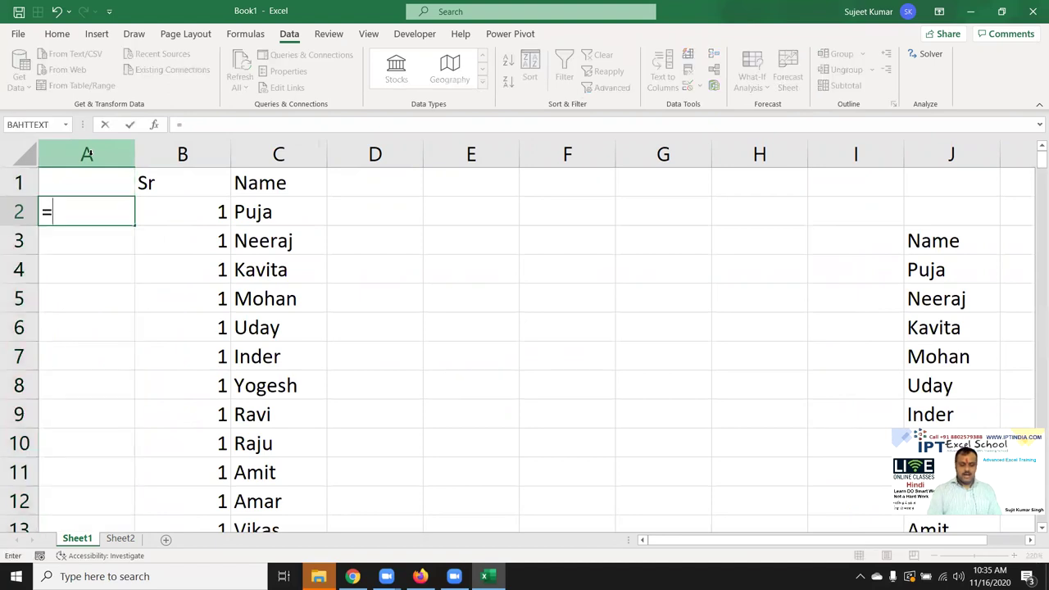
text(cou)
key(Down)
key(Down)
key(Down)
key(Tab)
key(Right)
key(F8)
text(,)
key(Right)
key(Return)
key(Up)
click(222, 124)
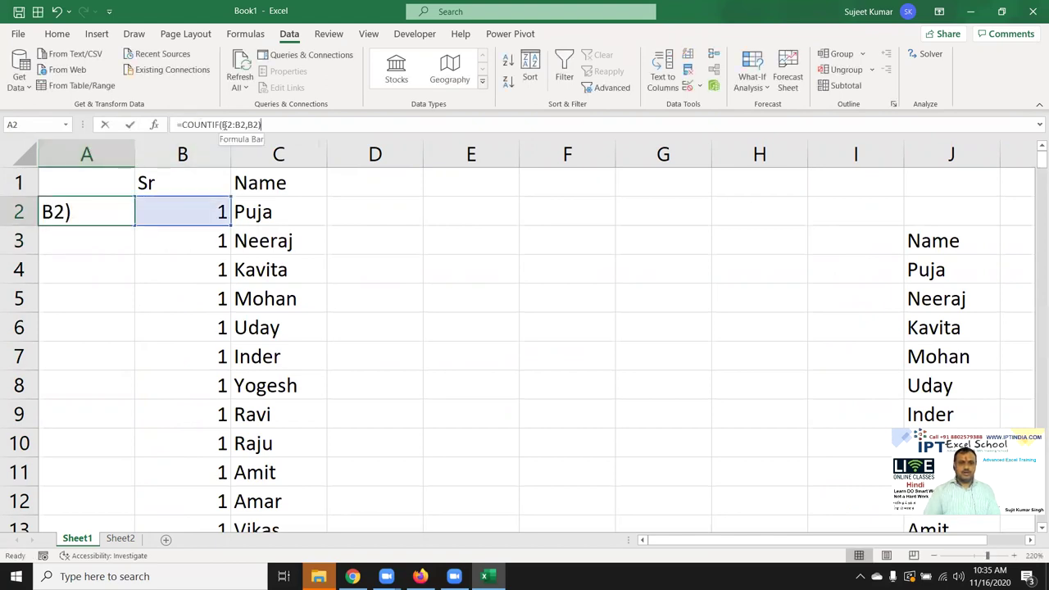
key(F4)
key(Return)
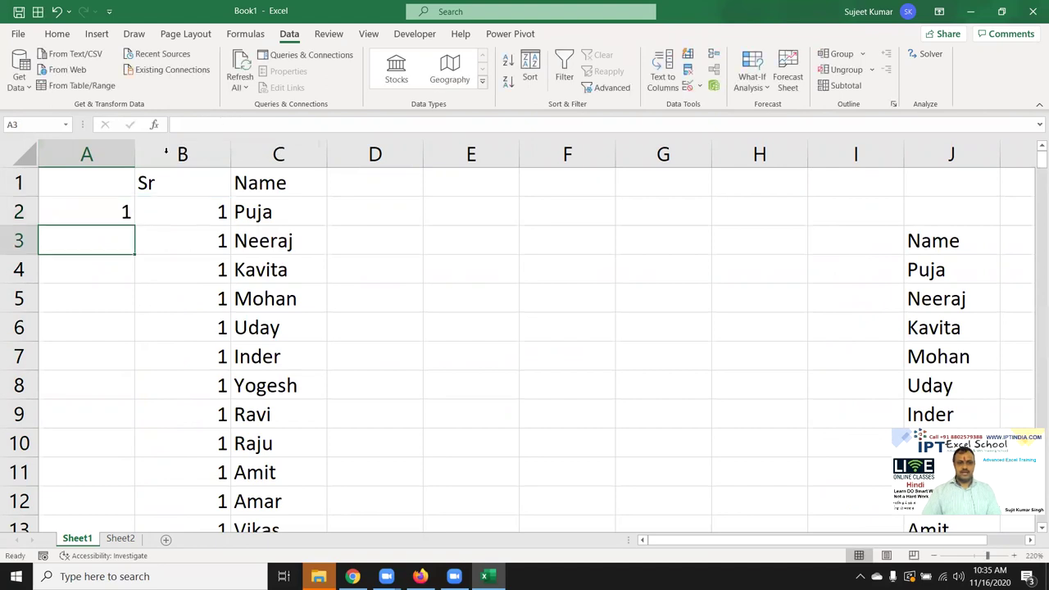
Append &"-"&B2 to A2's formula to build occurrence keys like 1-1.
click(129, 217)
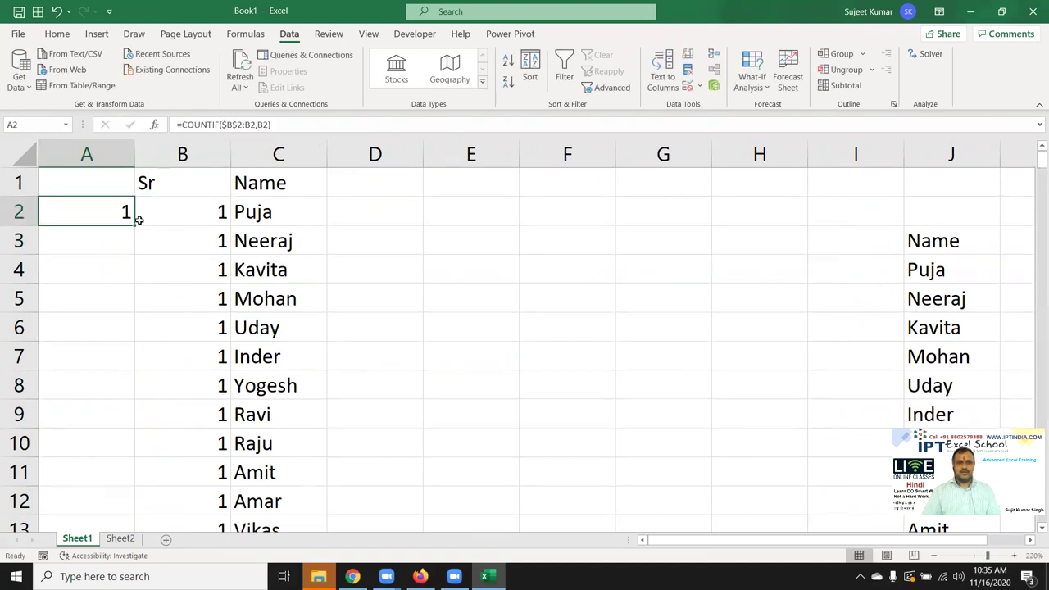
click(279, 126)
text(&)
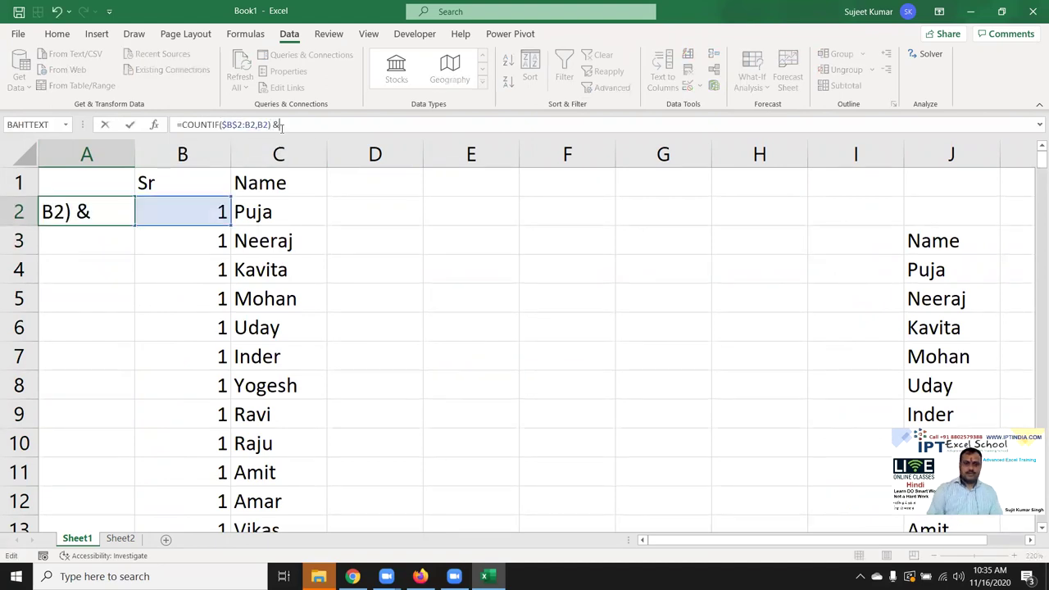
text("-")
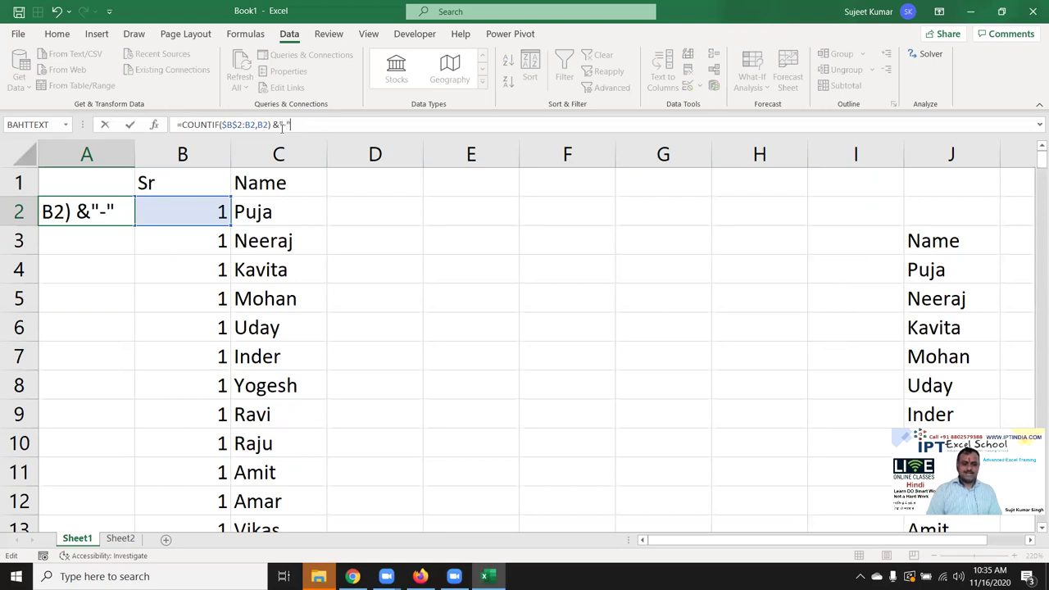
text(&)
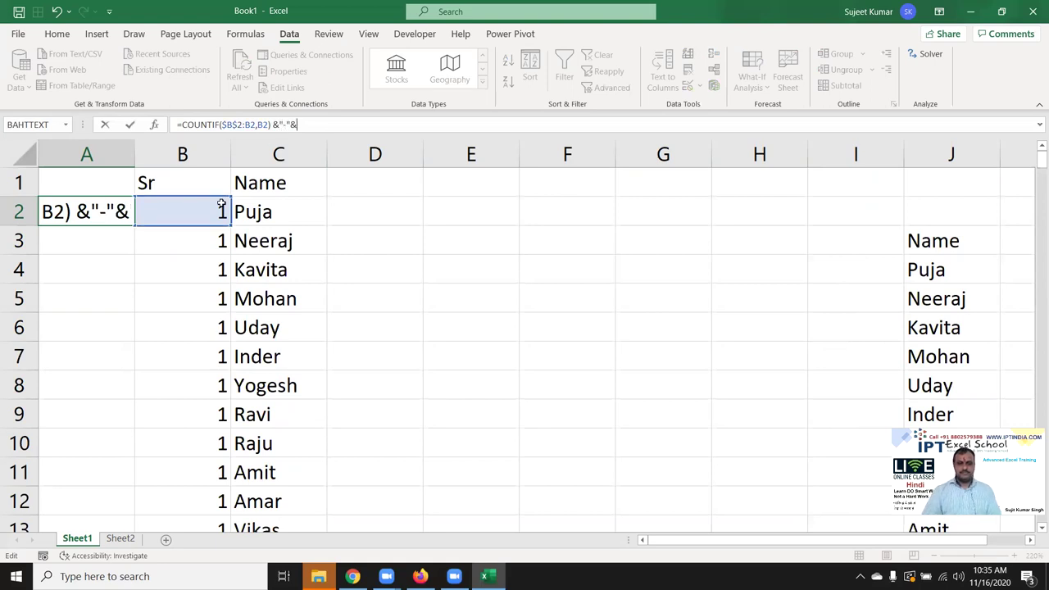
click(218, 210)
key(Return)
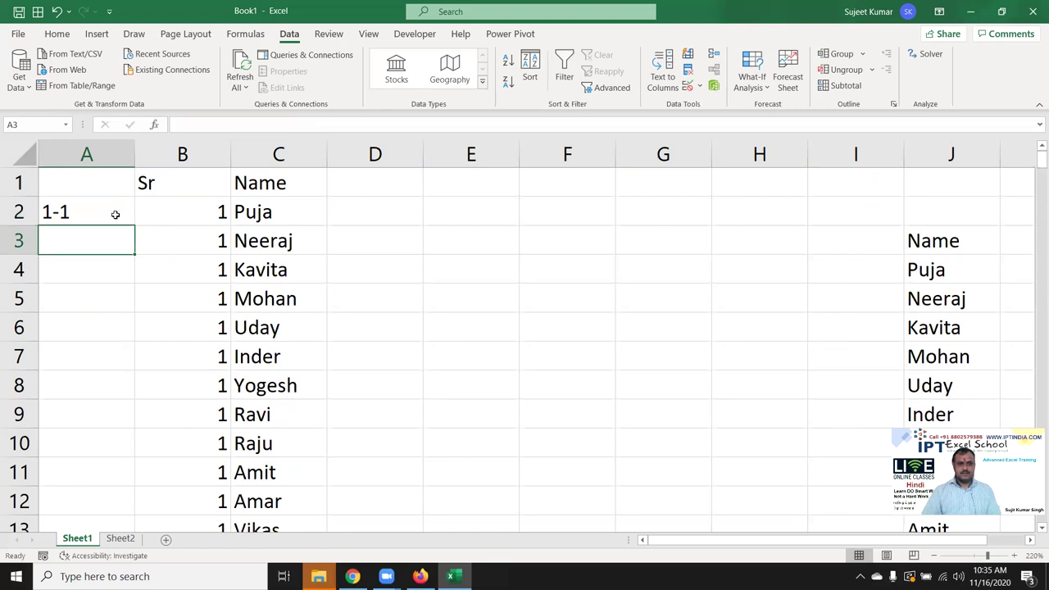
Fill the key formula down to row 253 and check the last key, 12-21.
click(115, 215)
double_click(134, 224)
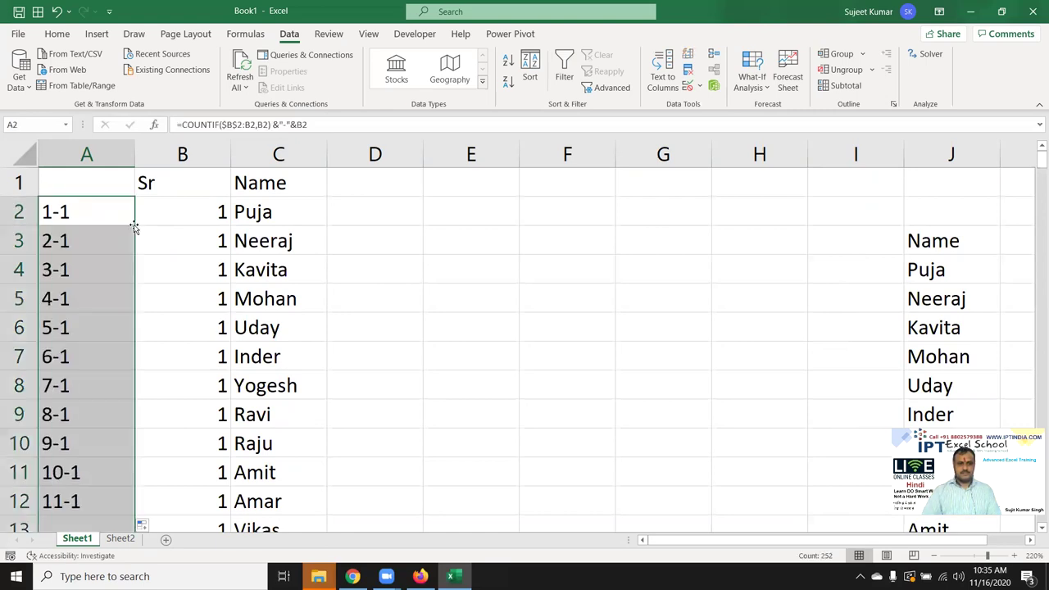
key(ctrl+Down)
key(Up)
key(ctrl+Home)
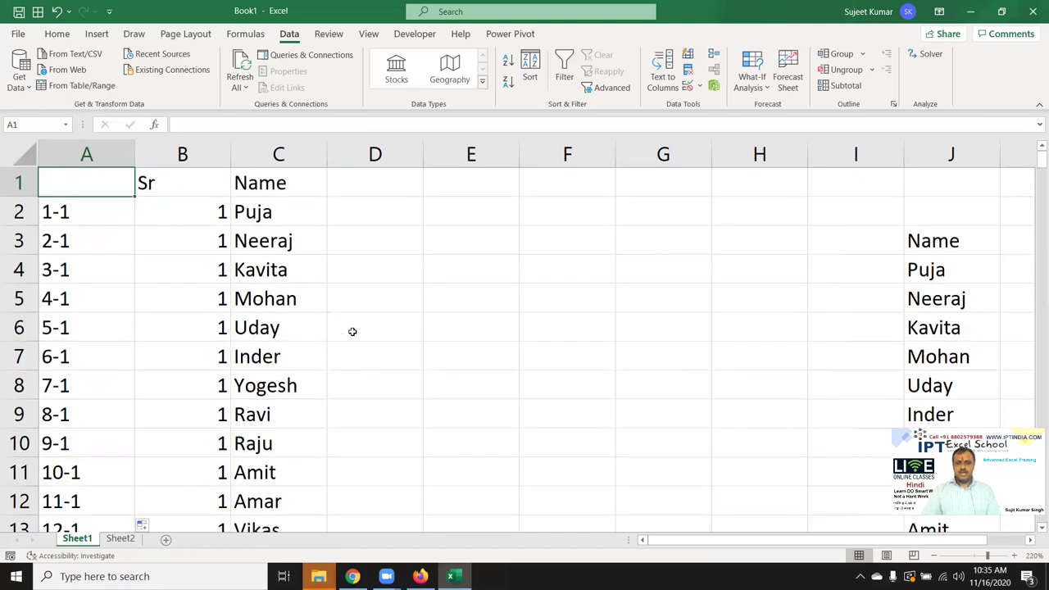
Enter the heading Sr in E3 and the starting counter value 1 in E4.
click(450, 238)
text(Sr)
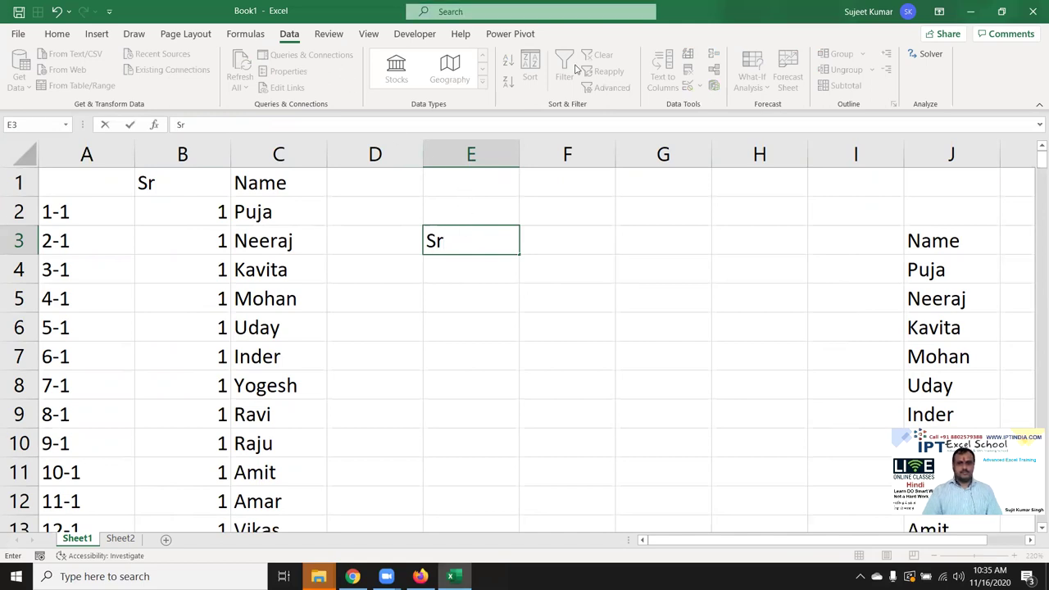
key(Return)
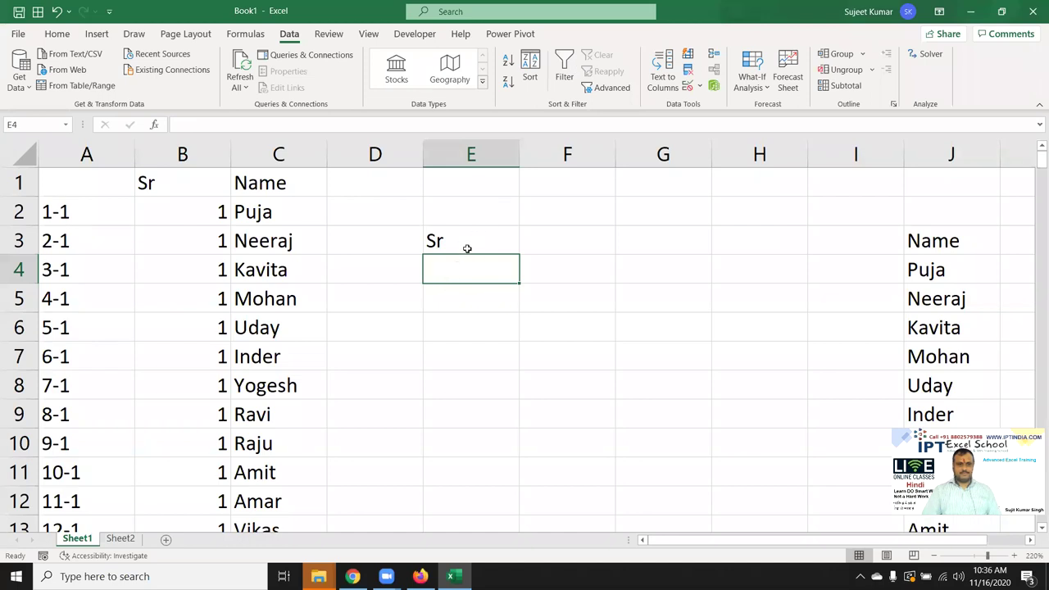
click(457, 212)
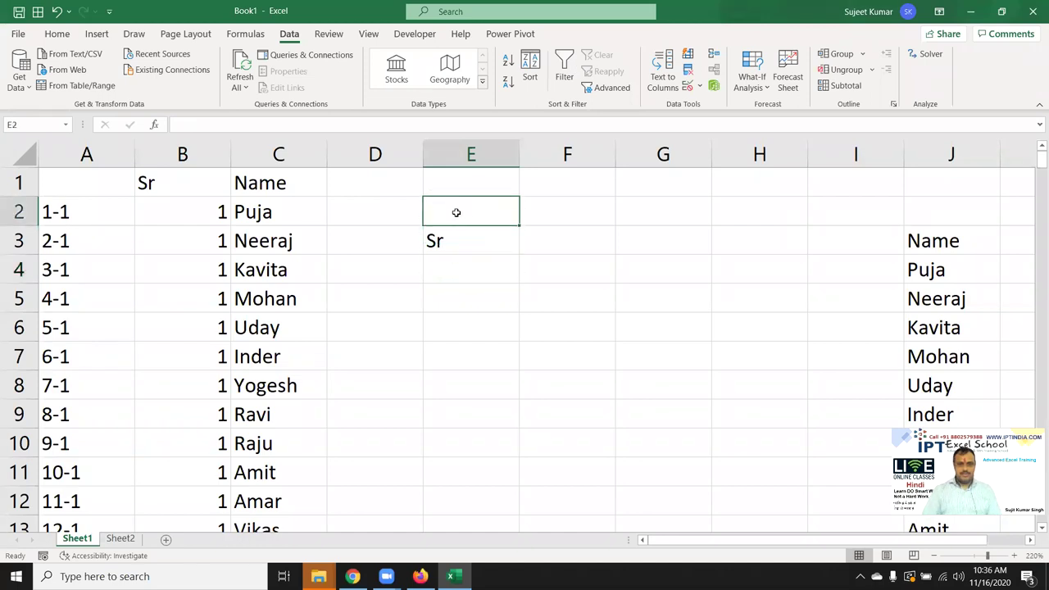
text(=)
key(Escape)
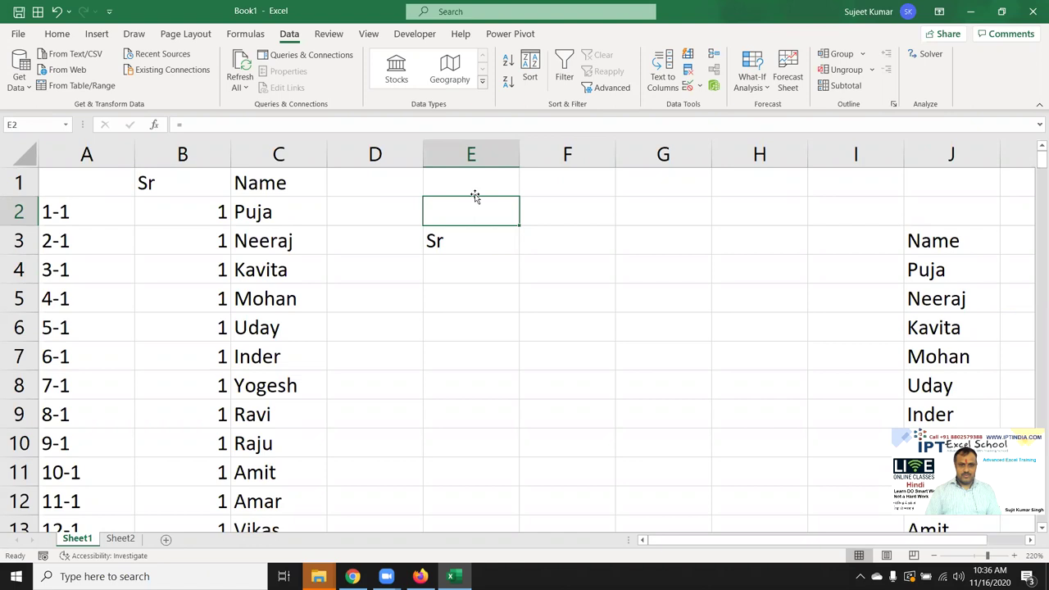
key(Down)
key(Down)
text(=)
key(Escape)
text(1)
key(Return)
In E5 enter =IF(E4+1>COUNTIF(B:B,1),"",E4+1) to continue the counter.
text(=if)
key(Tab)
key(Up)
text(+1)
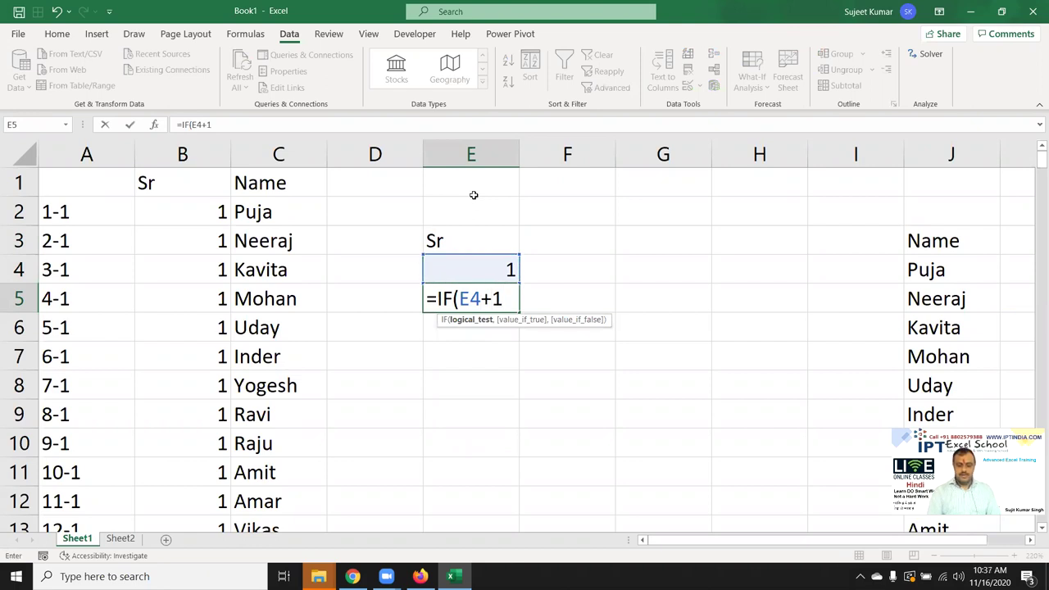
text(>co)
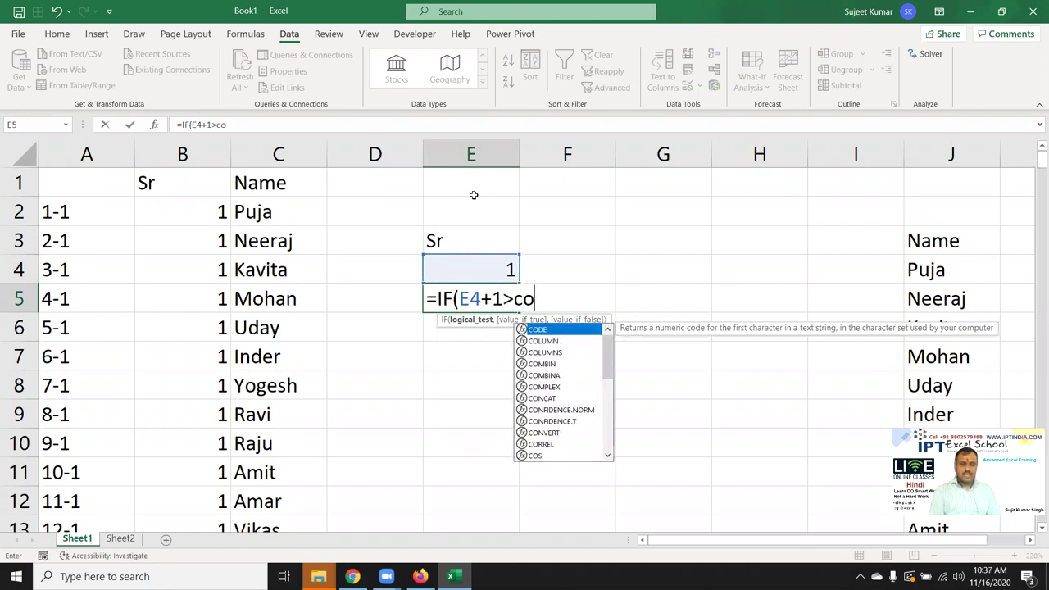
text(u)
key(Down)
key(Down)
key(Down)
key(Tab)
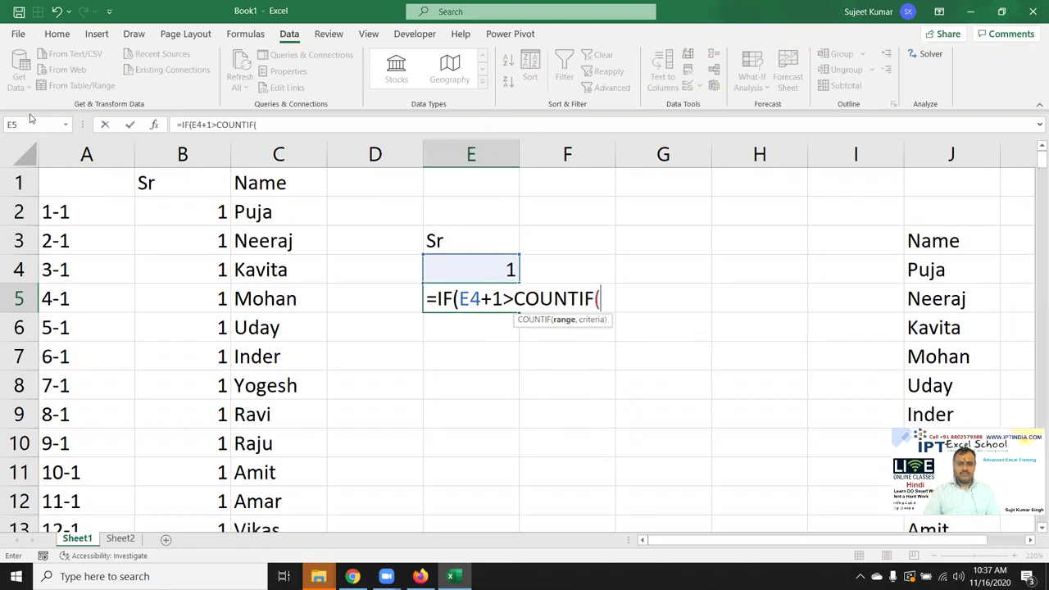
click(86, 146)
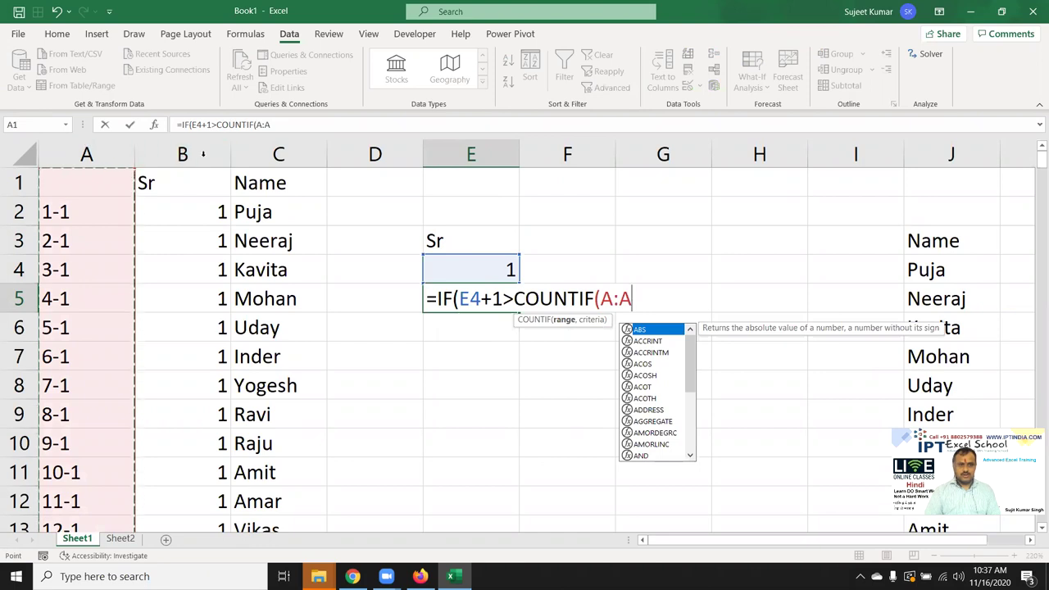
click(201, 150)
text(,1)
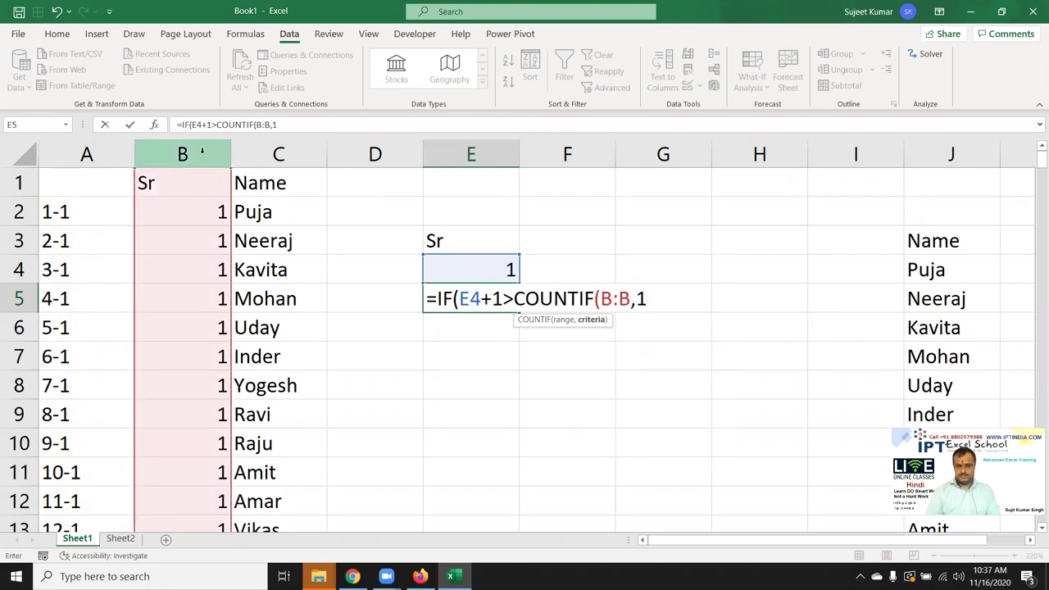
text(),)
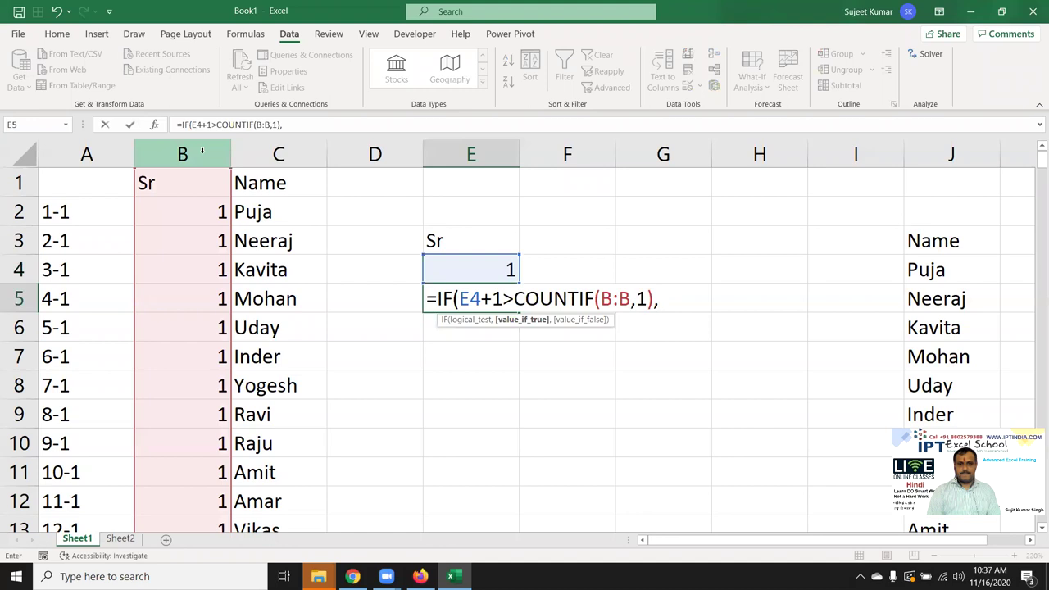
text("",)
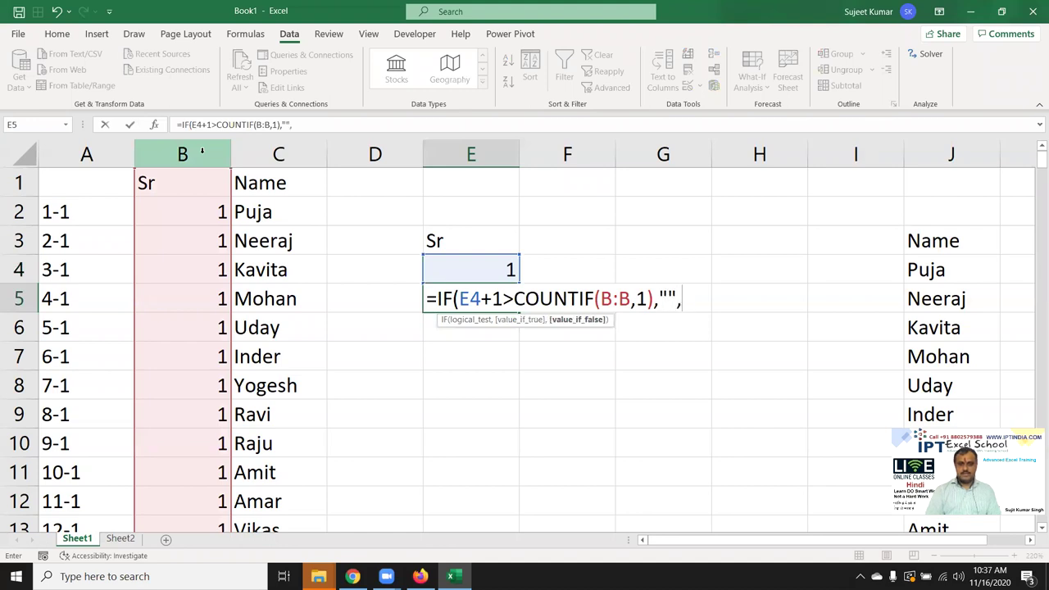
text(E4+1)
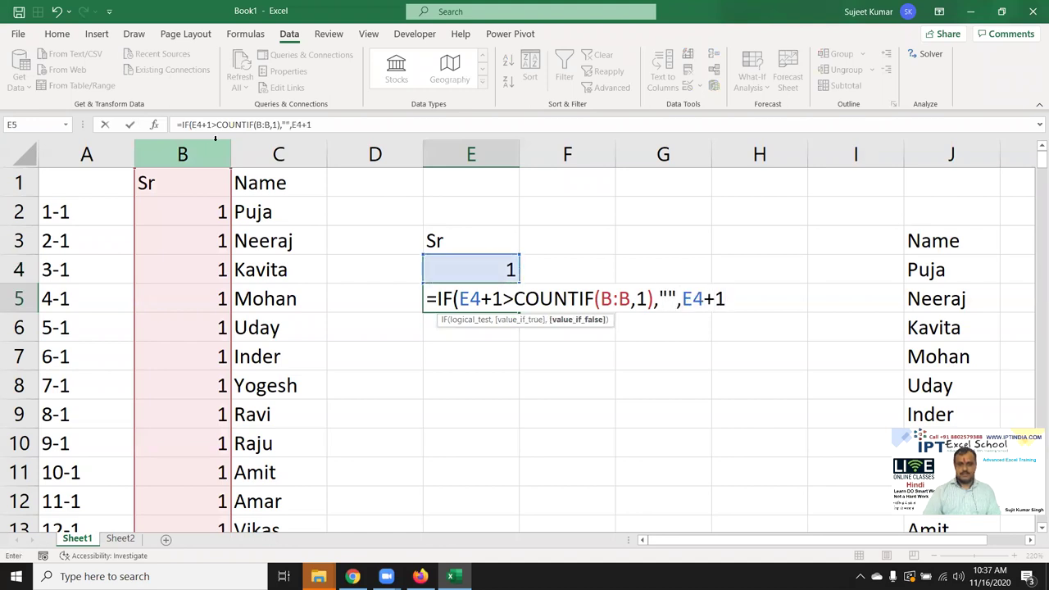
key(Return)
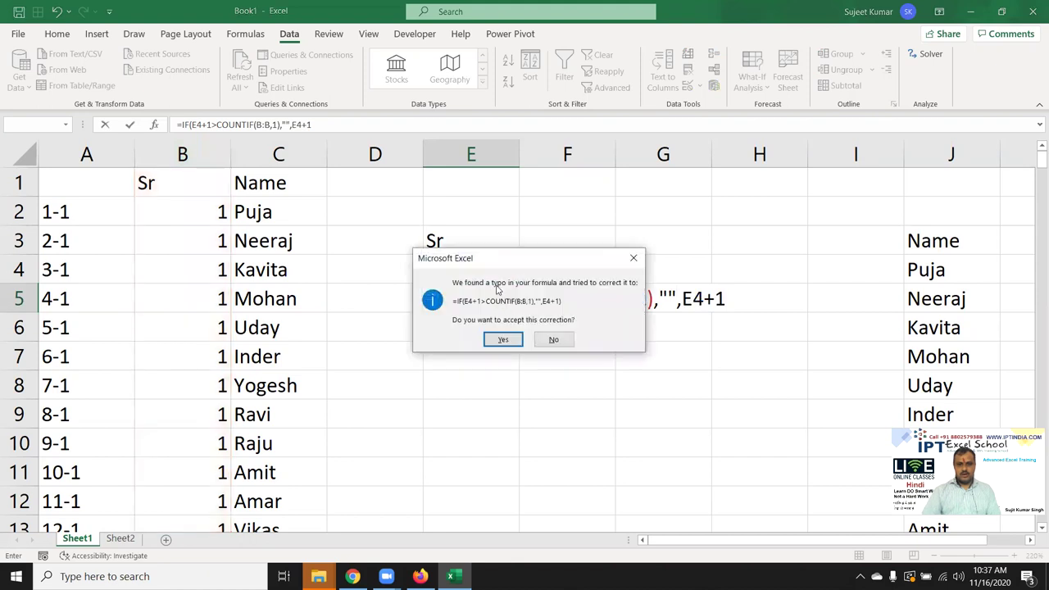
key(Return)
Wrap the E5 counter formula in IFERROR so errors show blank.
click(496, 298)
double_click(496, 297)
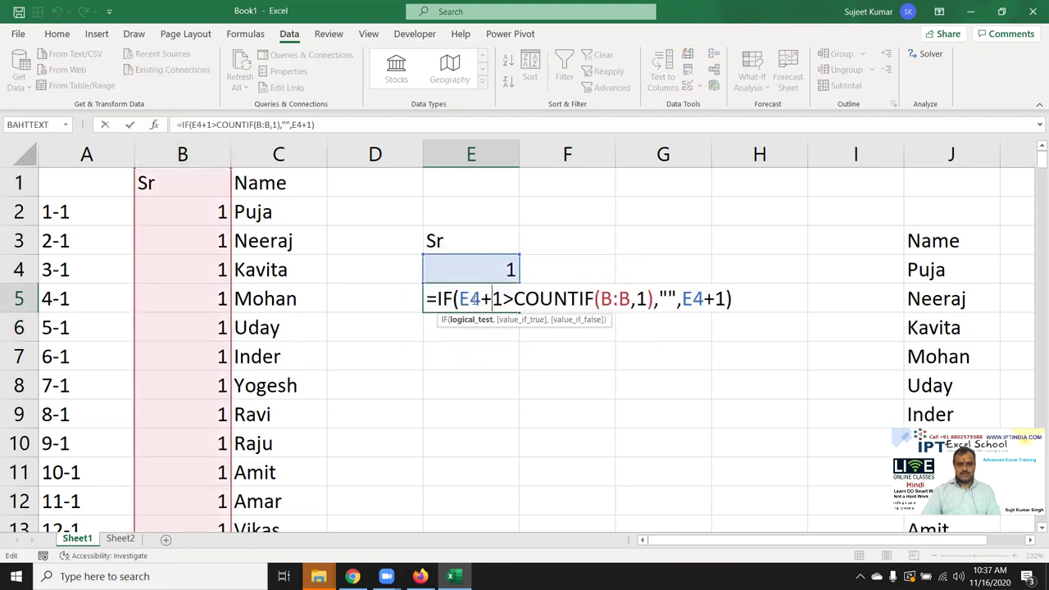
click(437, 299)
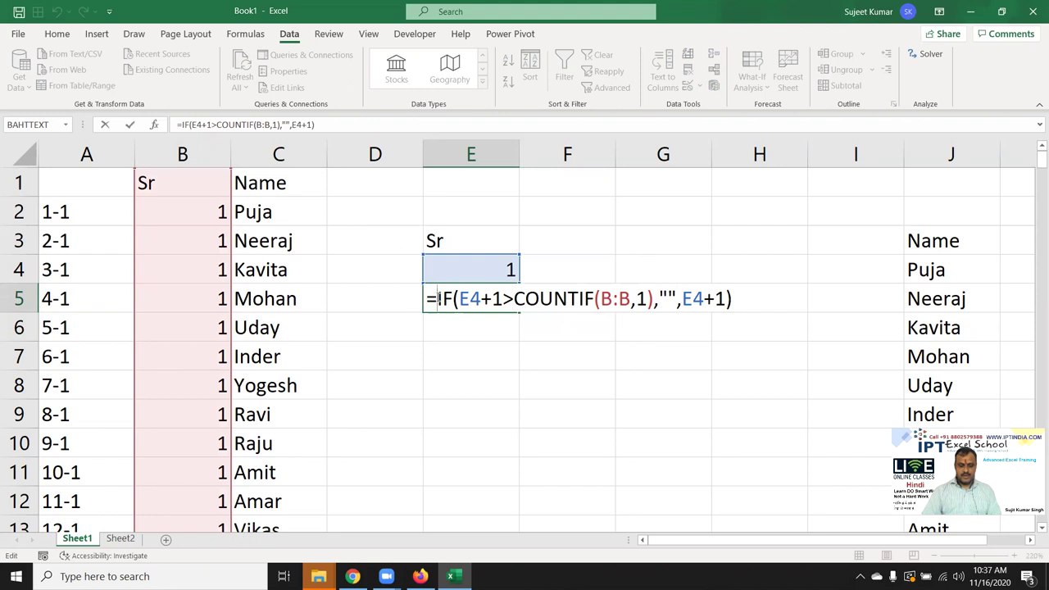
text(ife)
key(Tab)
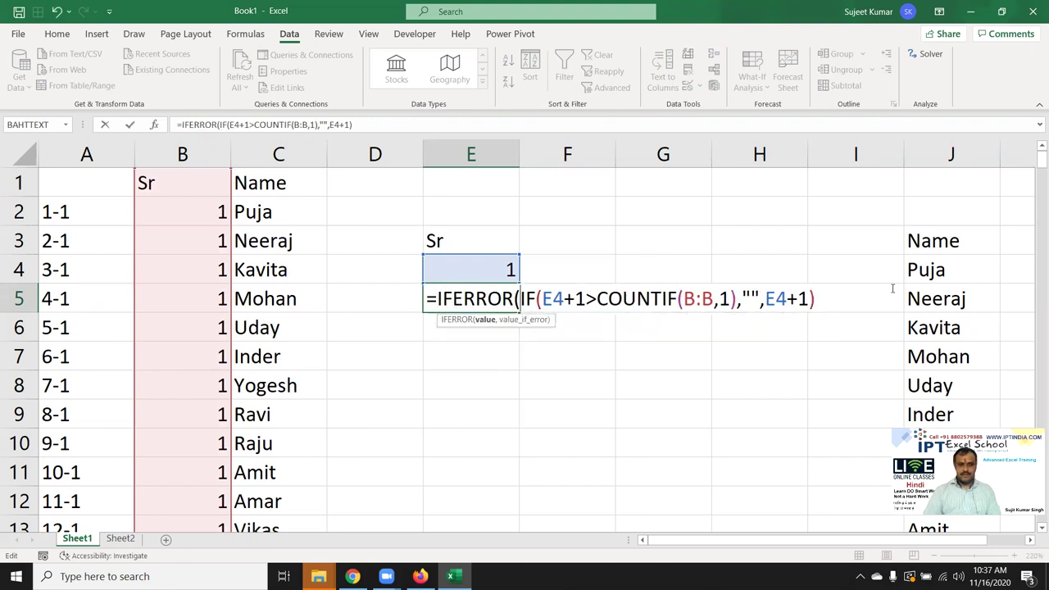
text(,"")
key(Return)
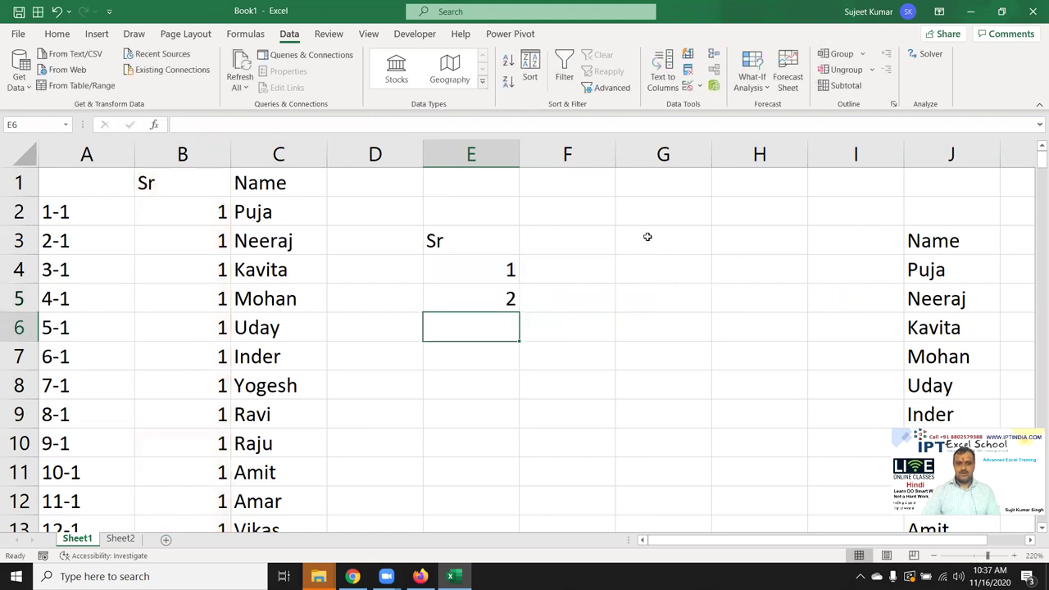
Fill the E5 counter formula down to E21, giving 1–12 then blanks.
drag(220, 212, 221, 246)
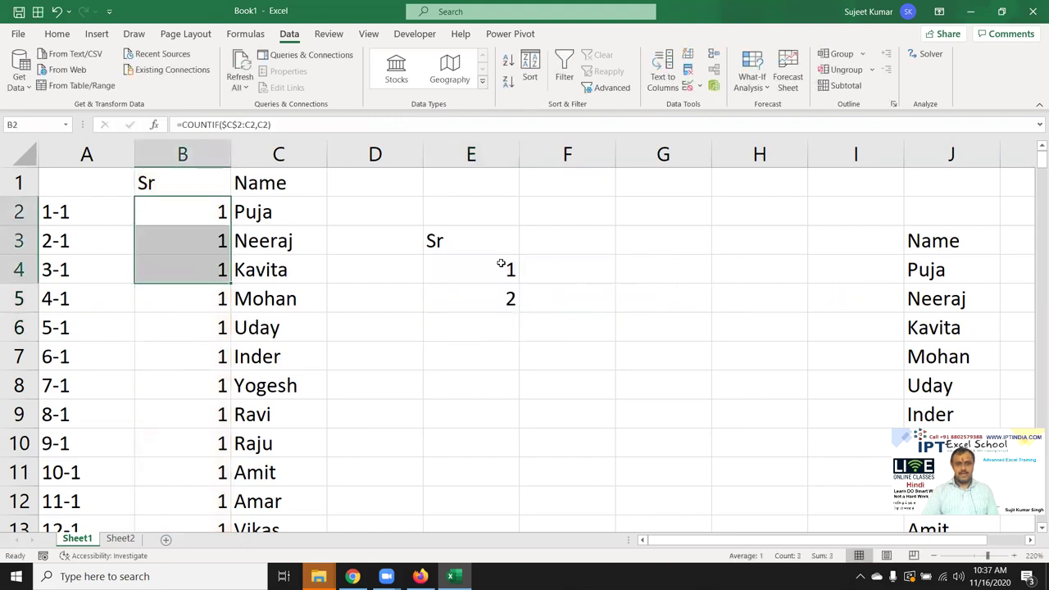
click(485, 298)
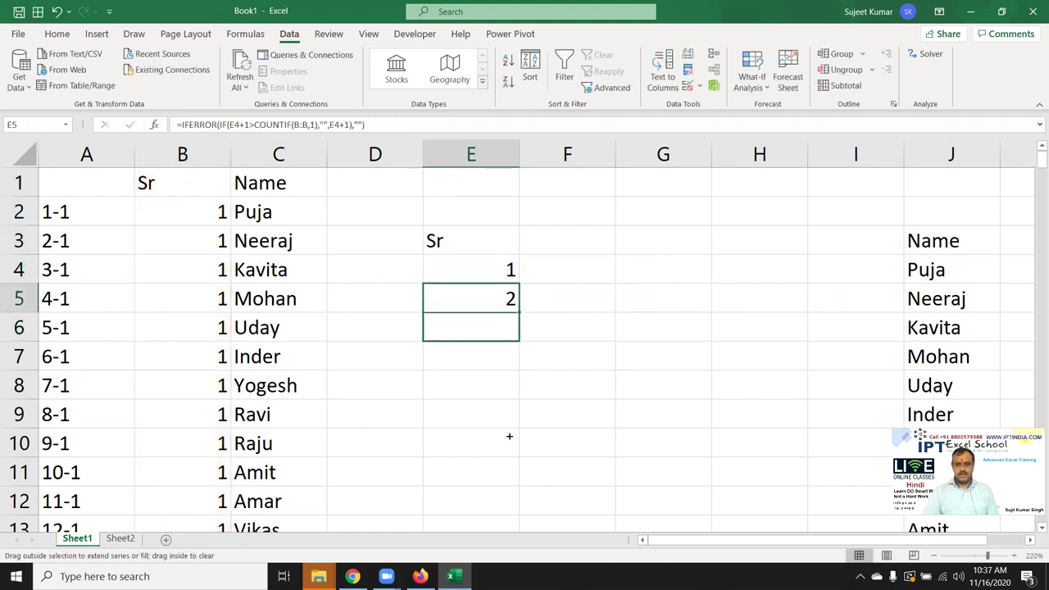
drag(517, 310, 517, 501)
scroll(521, 386, down, 4)
scroll(516, 346, up, 2)
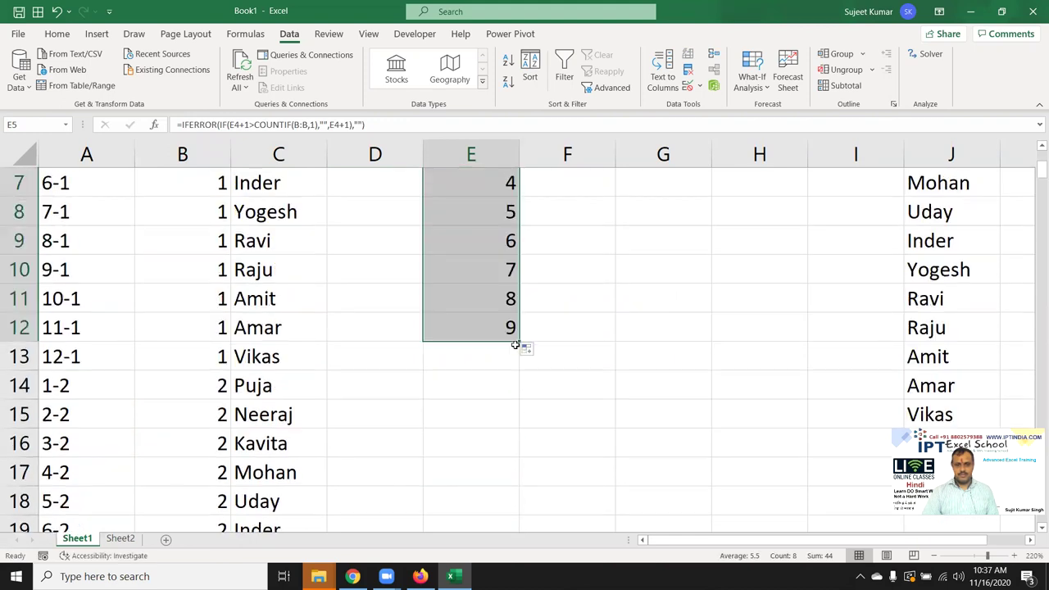
click(516, 337)
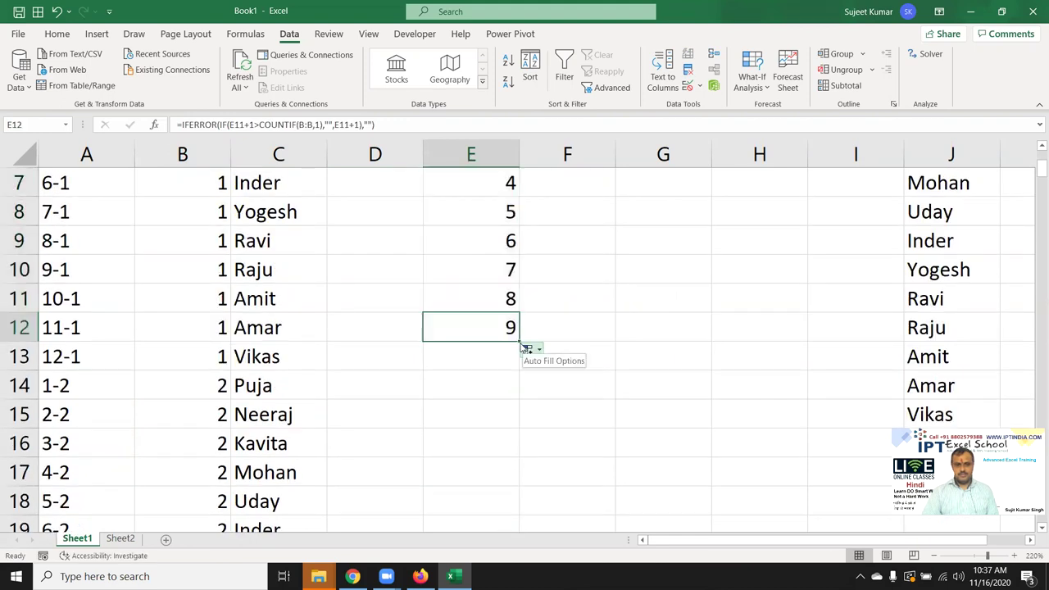
drag(517, 345, 519, 467)
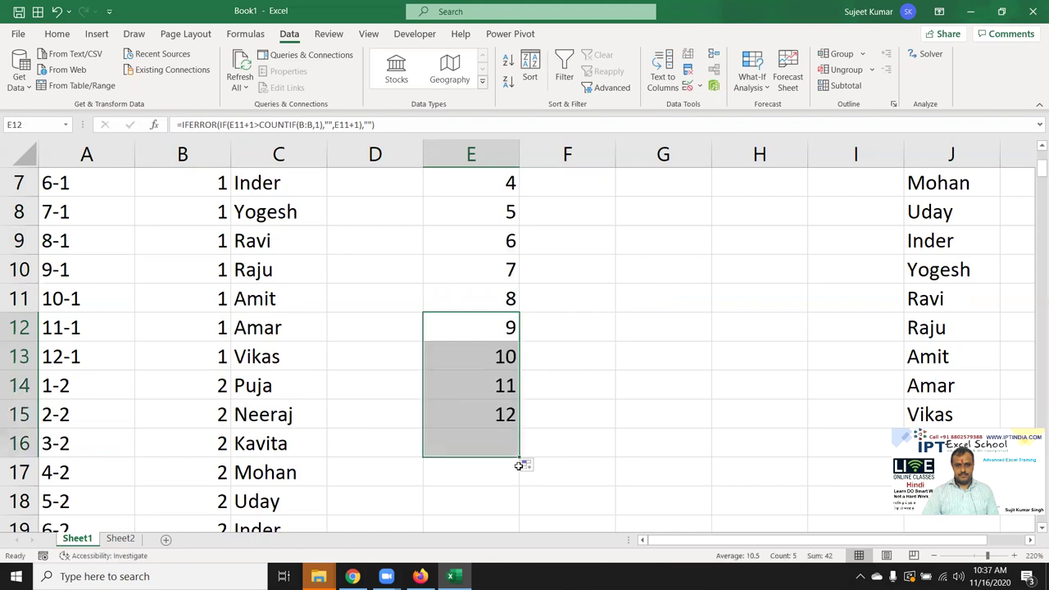
scroll(520, 459, down, 1)
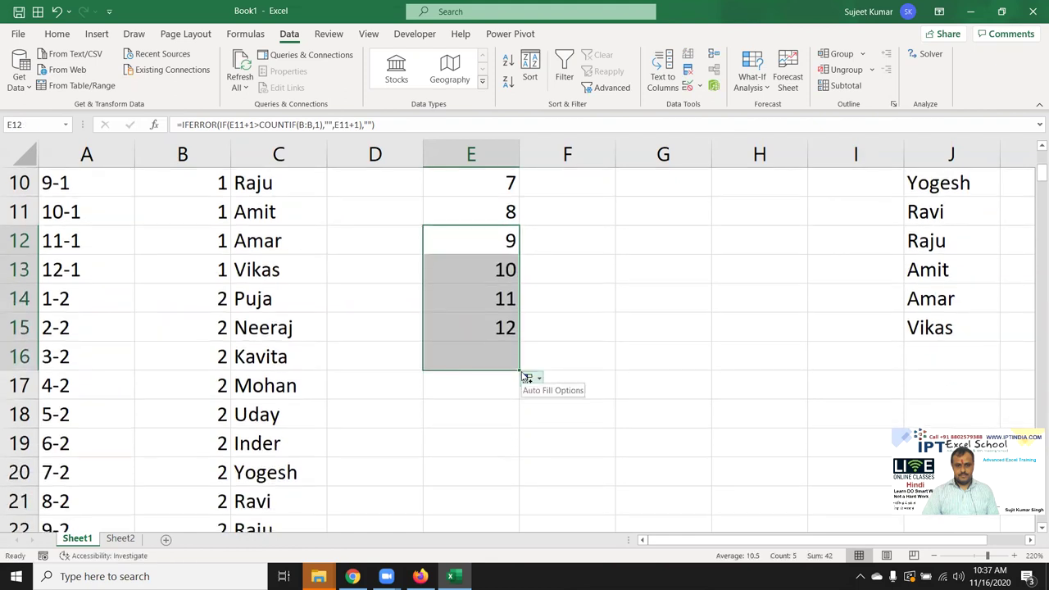
drag(520, 380, 520, 498)
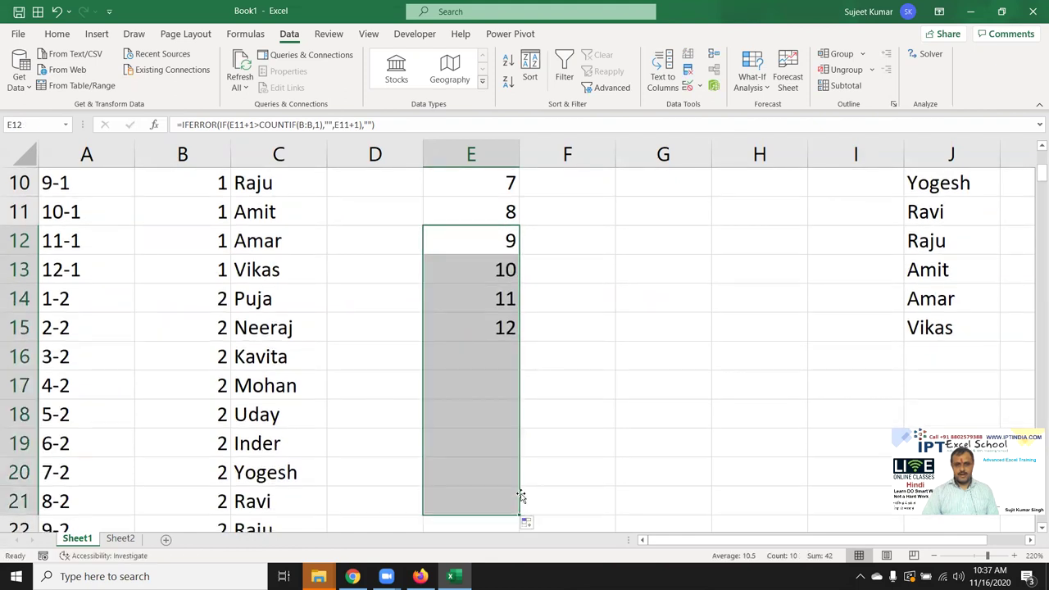
scroll(519, 487, down, 3)
scroll(514, 429, up, 4)
scroll(514, 428, up, 2)
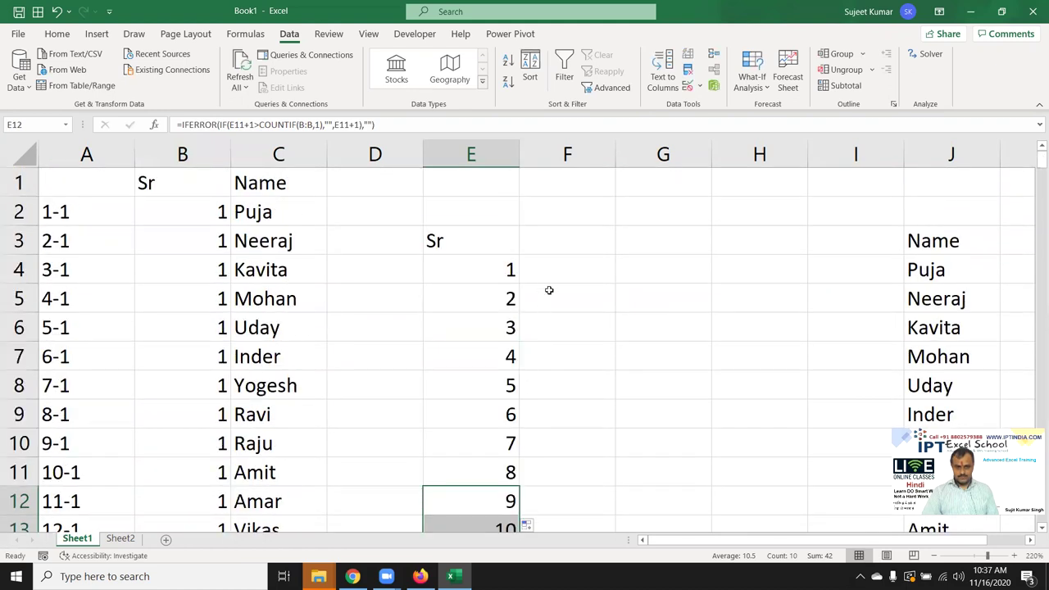
In F4 enter =VLOOKUP(E4&"-"&1,A:C,3,0) to look up the name for Sr 1.
click(603, 279)
text(=)
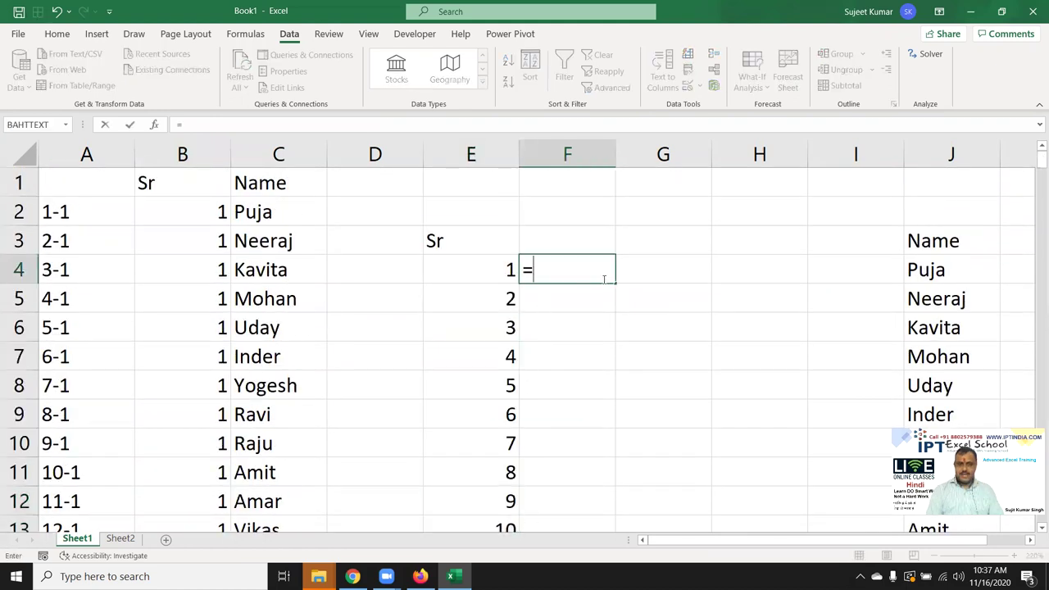
text(vl)
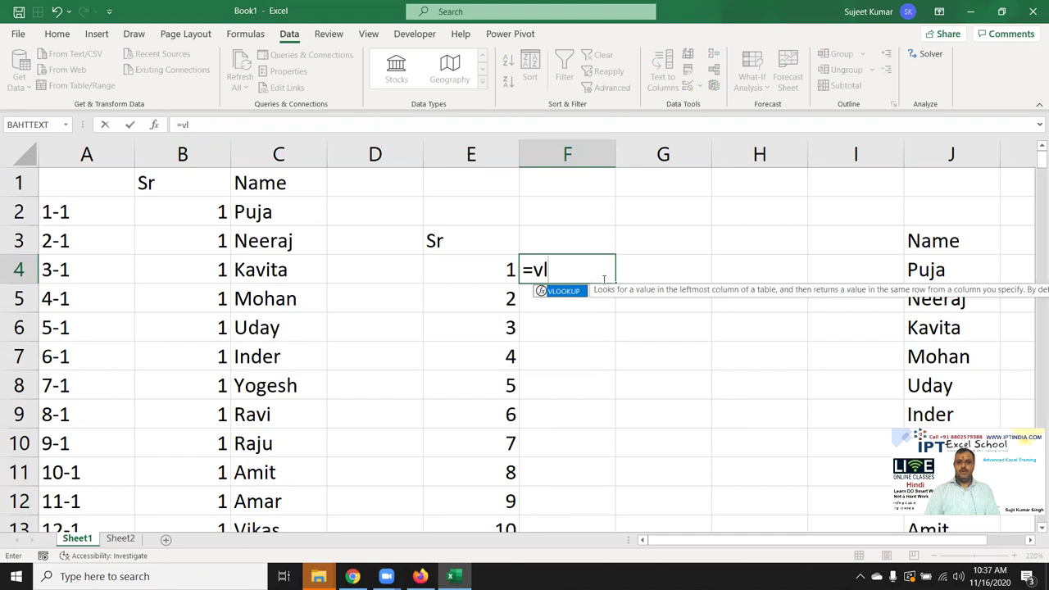
key(Tab)
key(Left)
text(&"-"&)
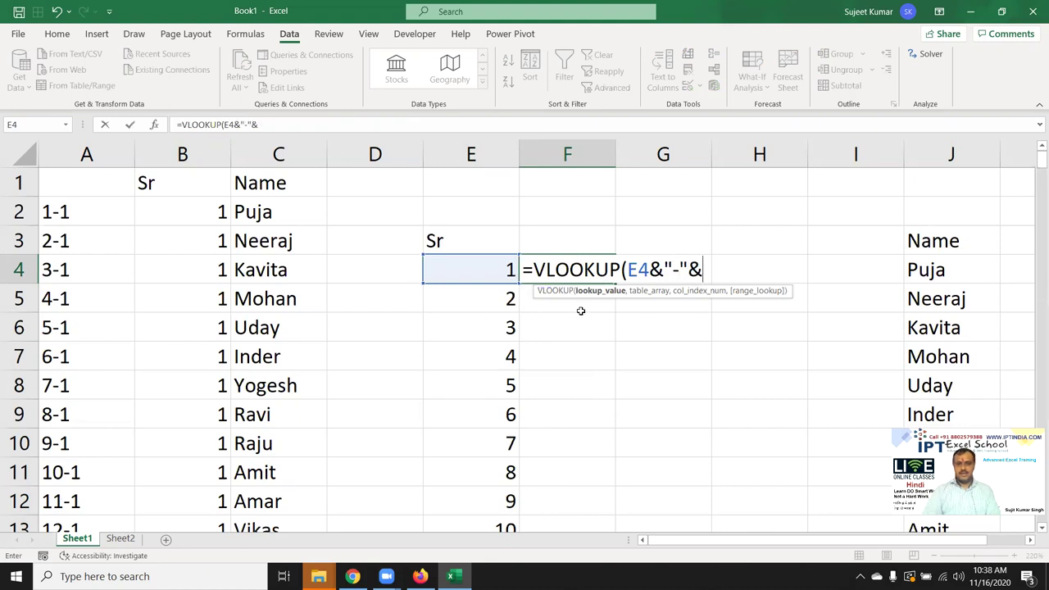
text(1)
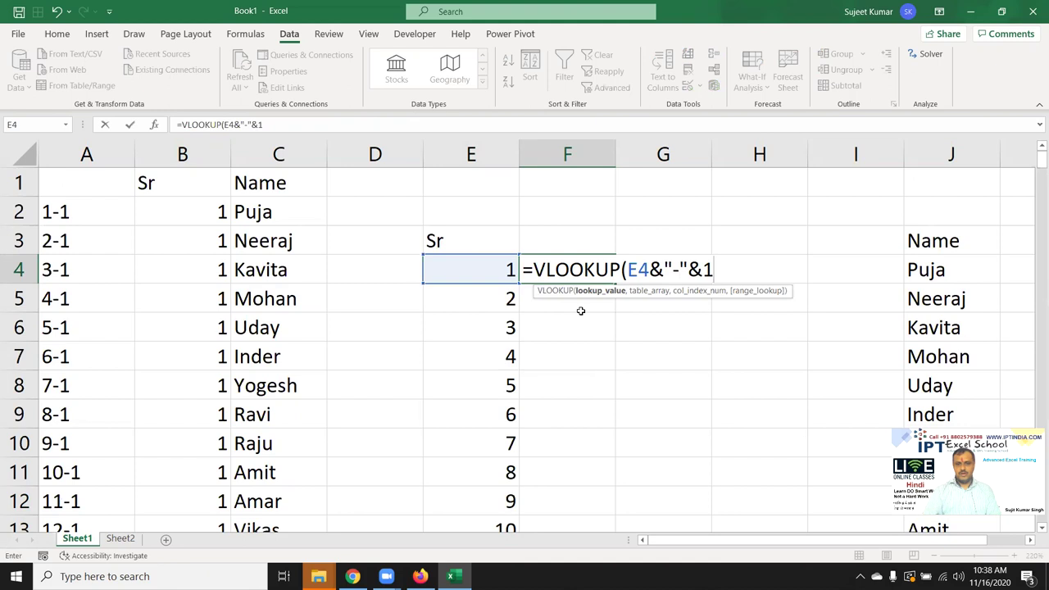
text(,)
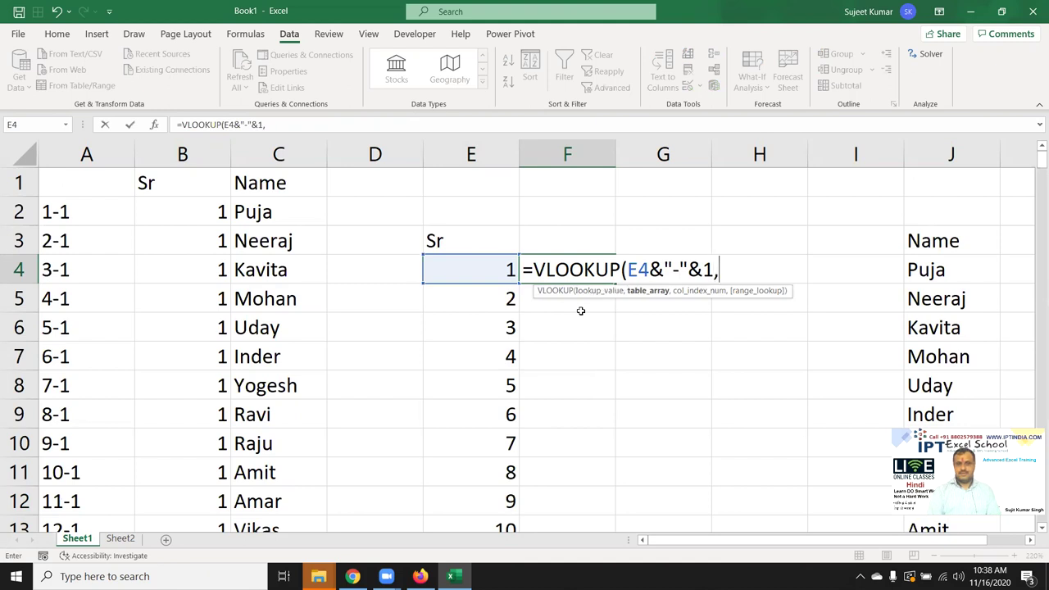
drag(70, 161, 240, 163)
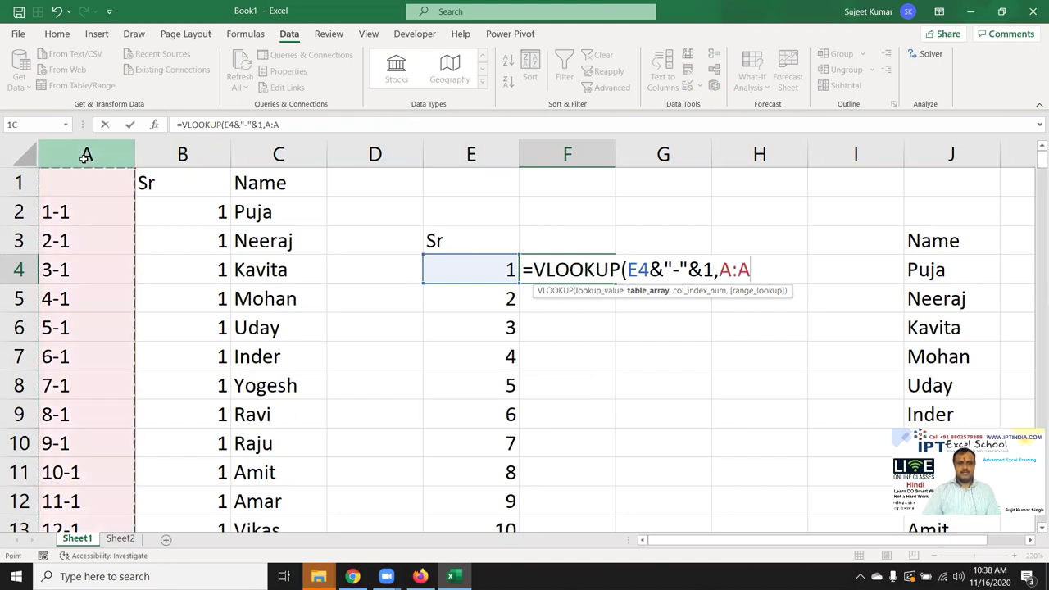
text(,)
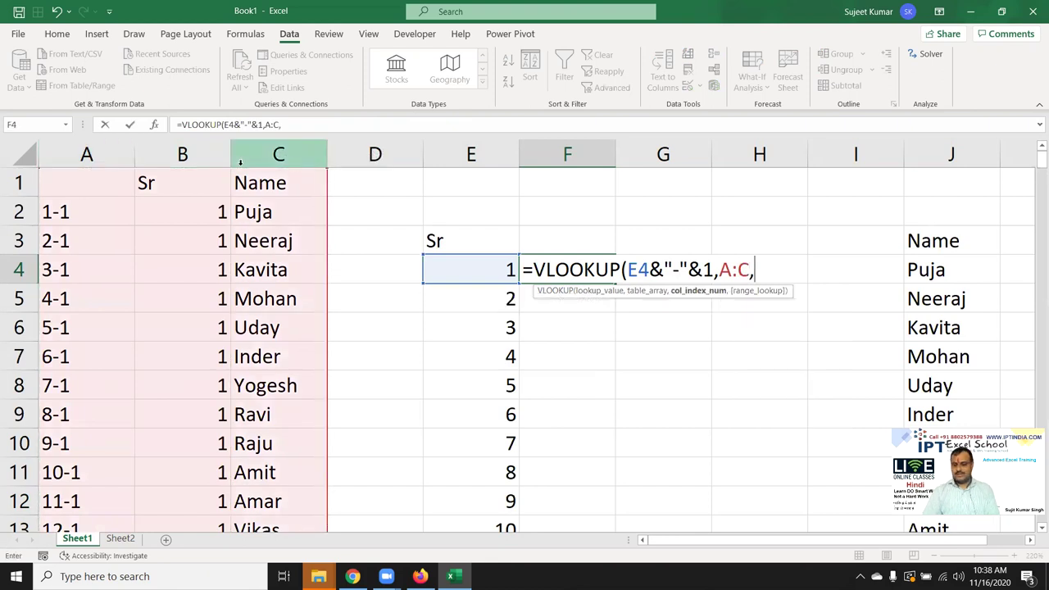
text(3,0)
key(Return)
Wrap the F4 lookup in IFERROR with a blank fallback, returning Puja.
key(Up)
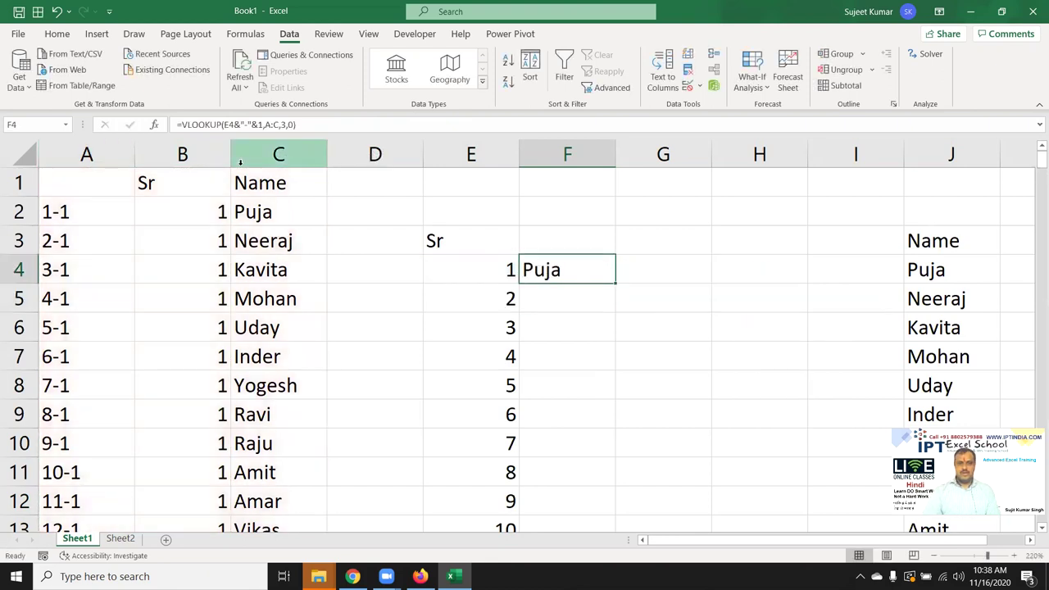
double_click(529, 268)
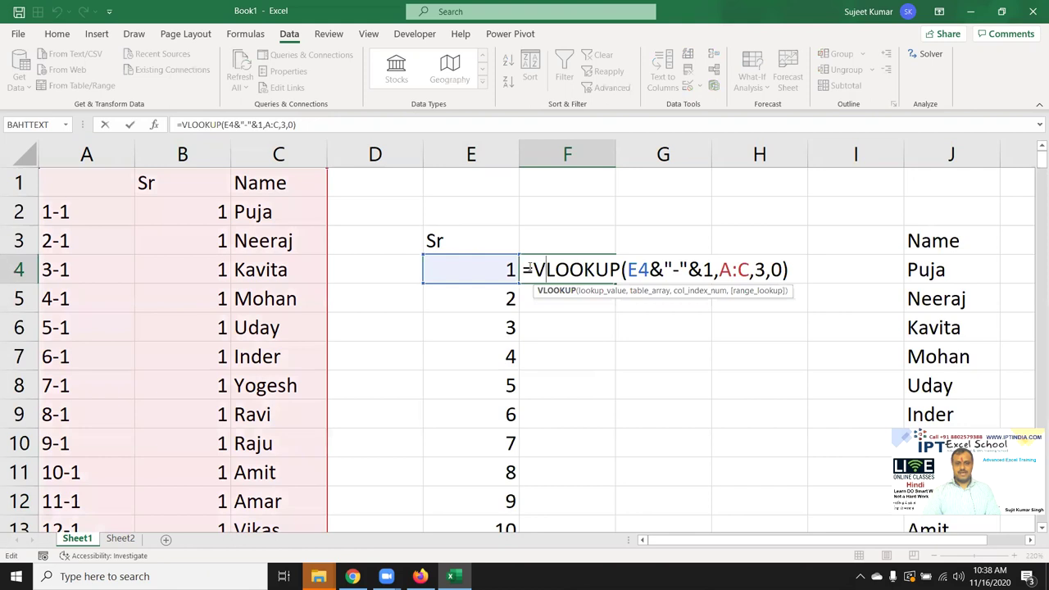
text(IF)
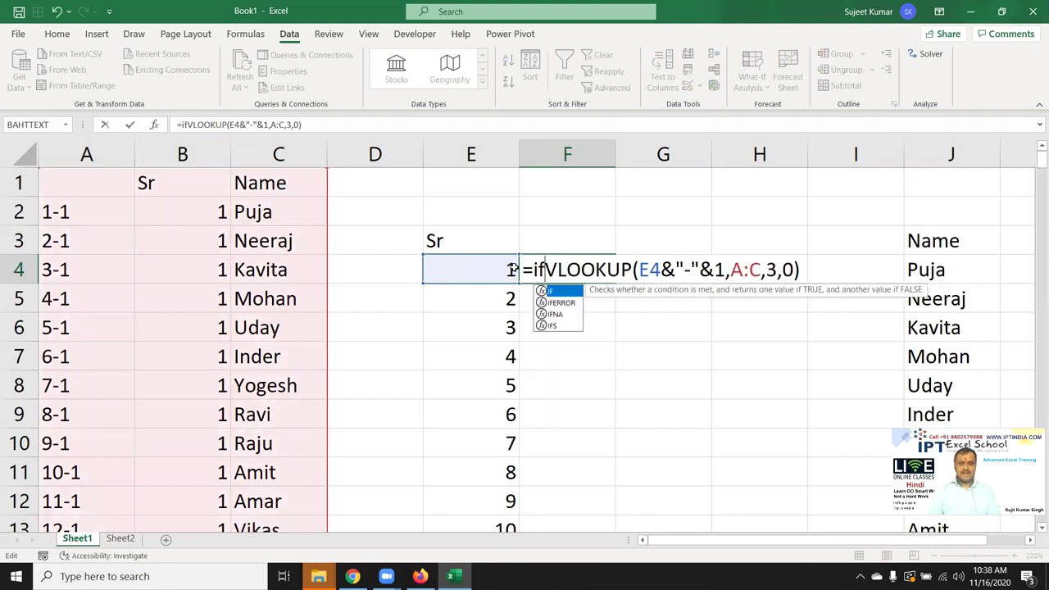
text(ERROR()
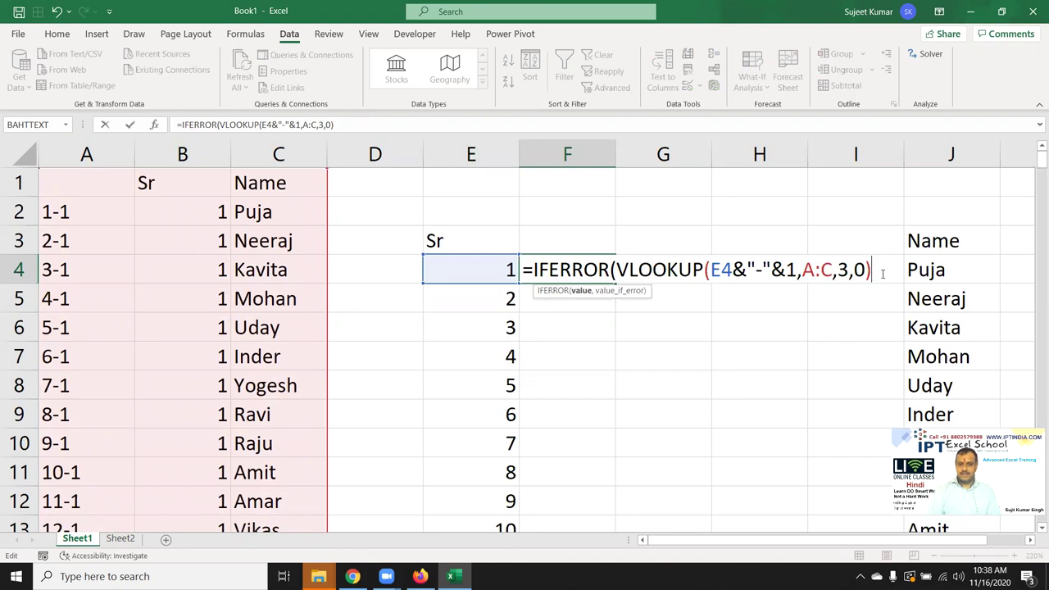
text(,)
text(""))
key(Return)
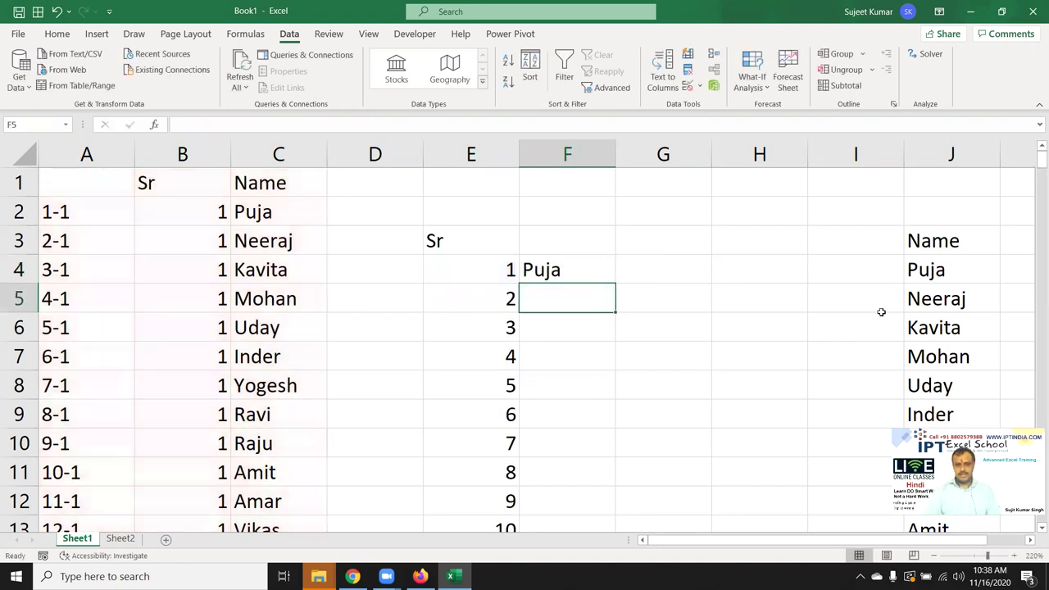
click(600, 272)
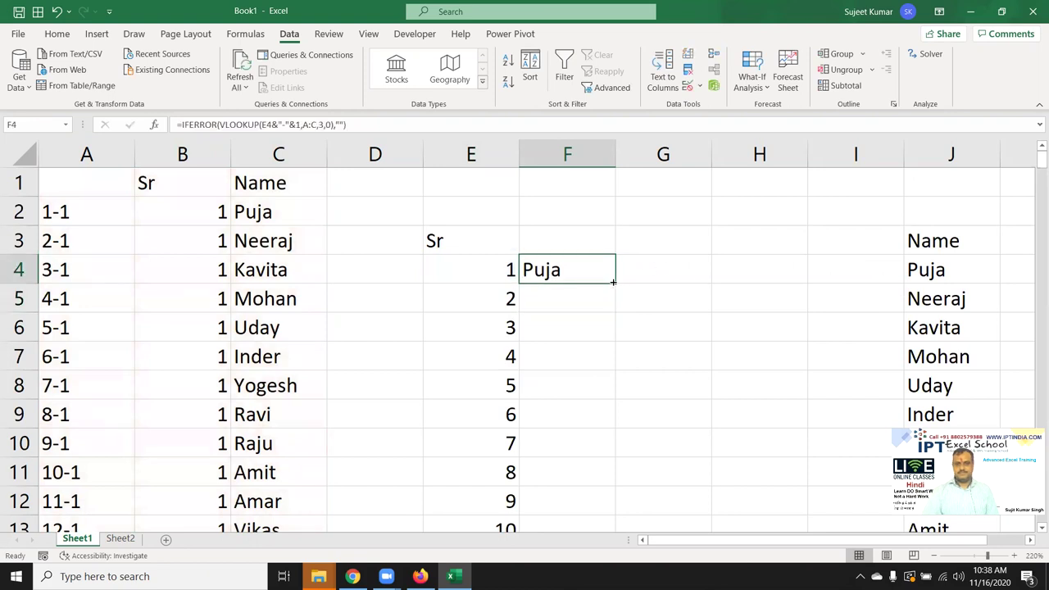
Copy the F4 lookup down column F and add the heading Name in F3.
double_click(613, 282)
click(578, 238)
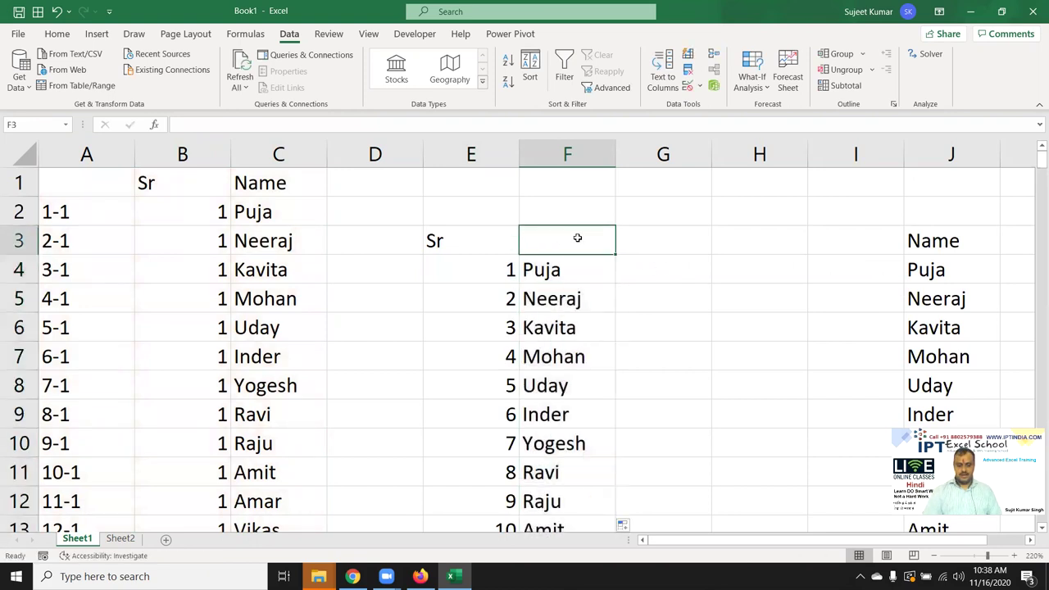
text(NAm)
key(BackSpace)
key(BackSpace)
text(ame)
click(594, 273)
scroll(596, 281, down, 4)
scroll(596, 281, up, 4)
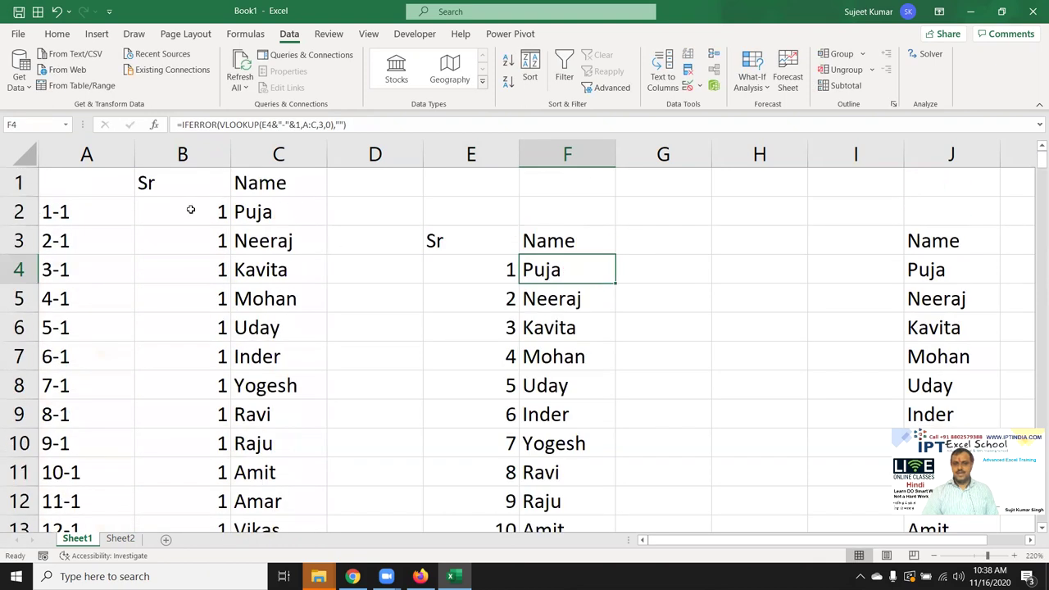
Replace Mohan with Anurag in C5 and check the extracted names in column F.
click(255, 295)
text(A)
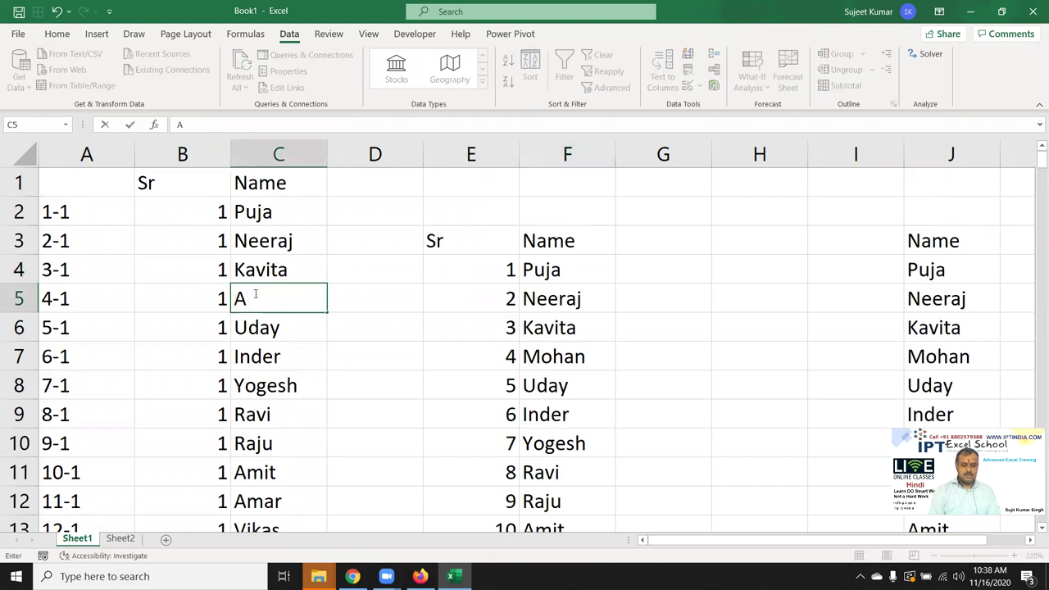
text(nurag)
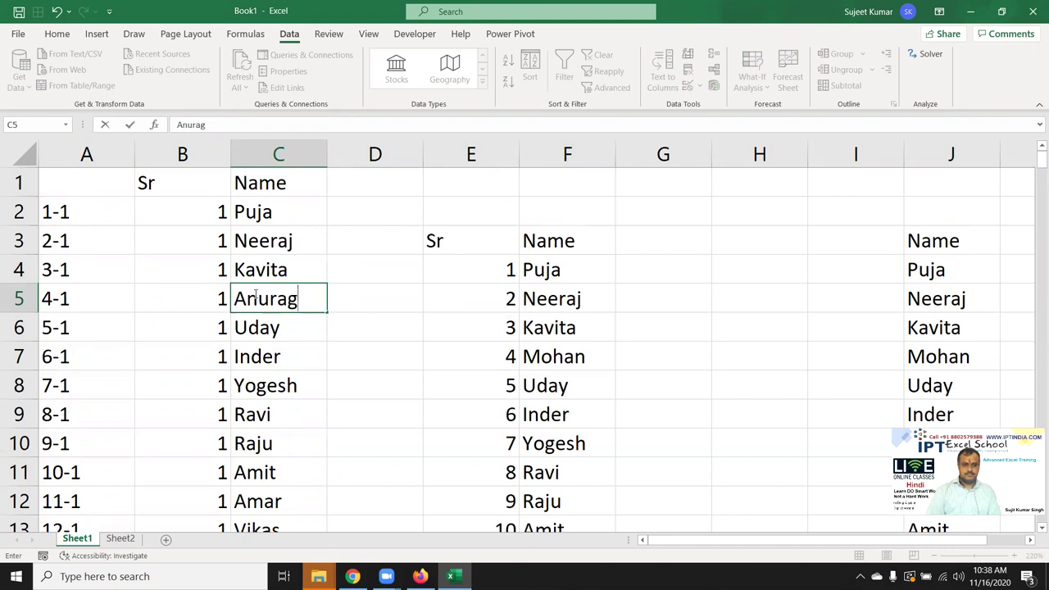
key(Return)
click(543, 365)
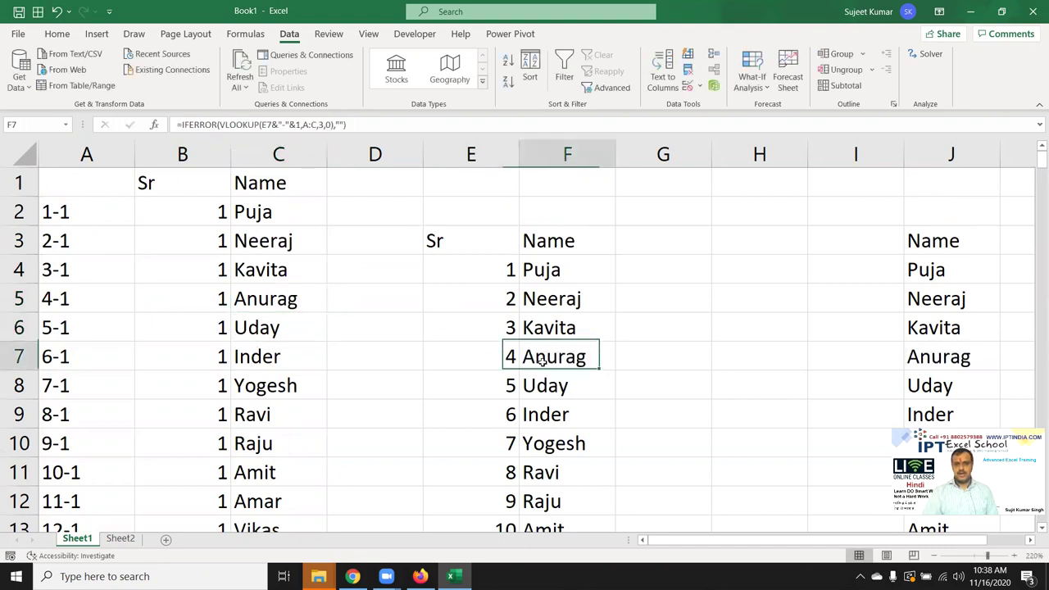
scroll(452, 497, down, 2)
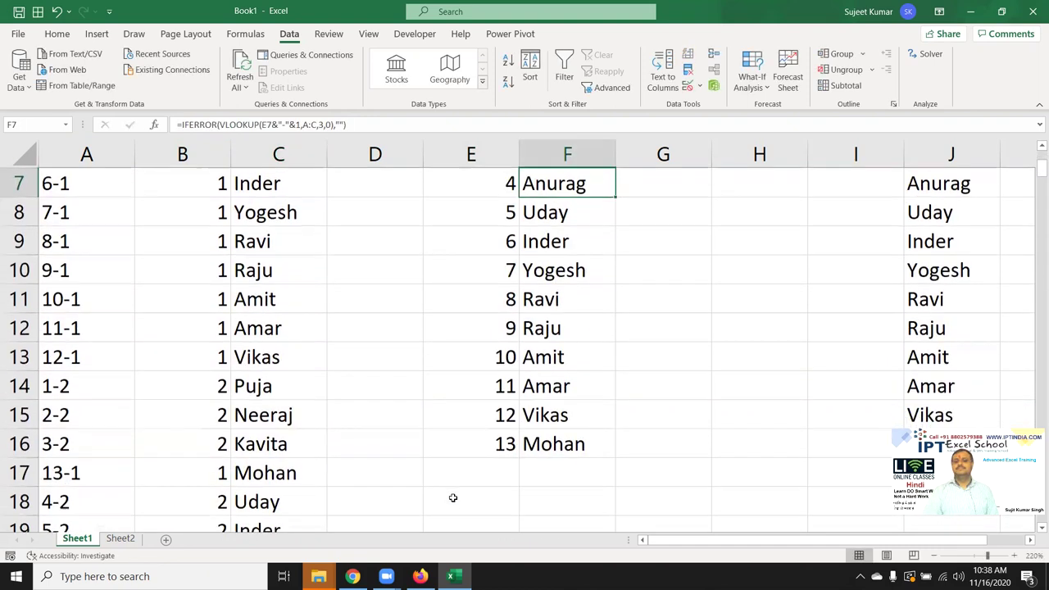
click(538, 451)
scroll(548, 443, up, 2)
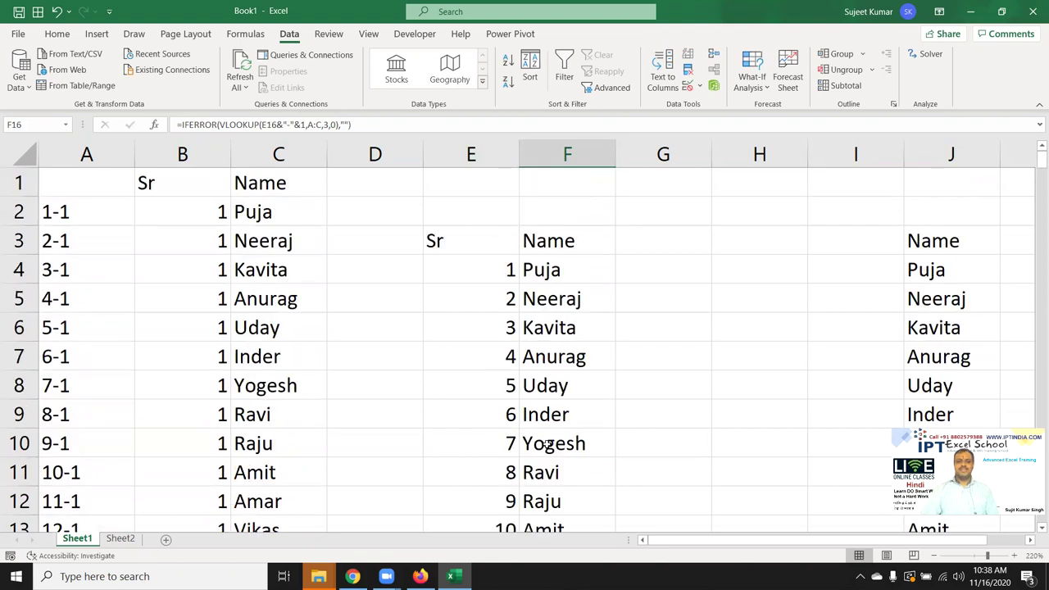
scroll(541, 439, down, 1)
scroll(541, 437, down, 1)
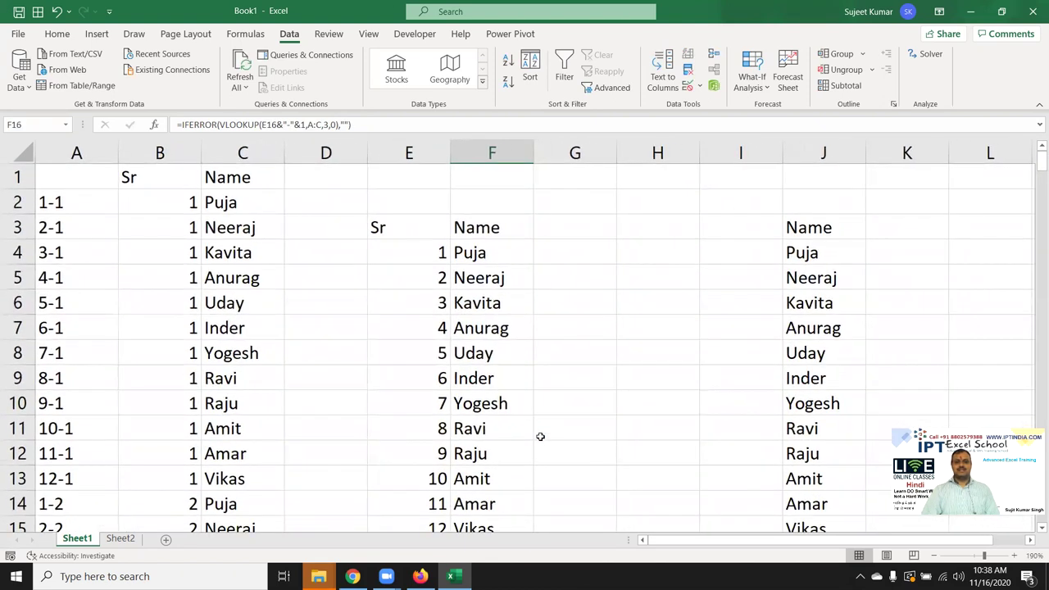
scroll(540, 425, down, 1)
scroll(540, 425, down, 1)
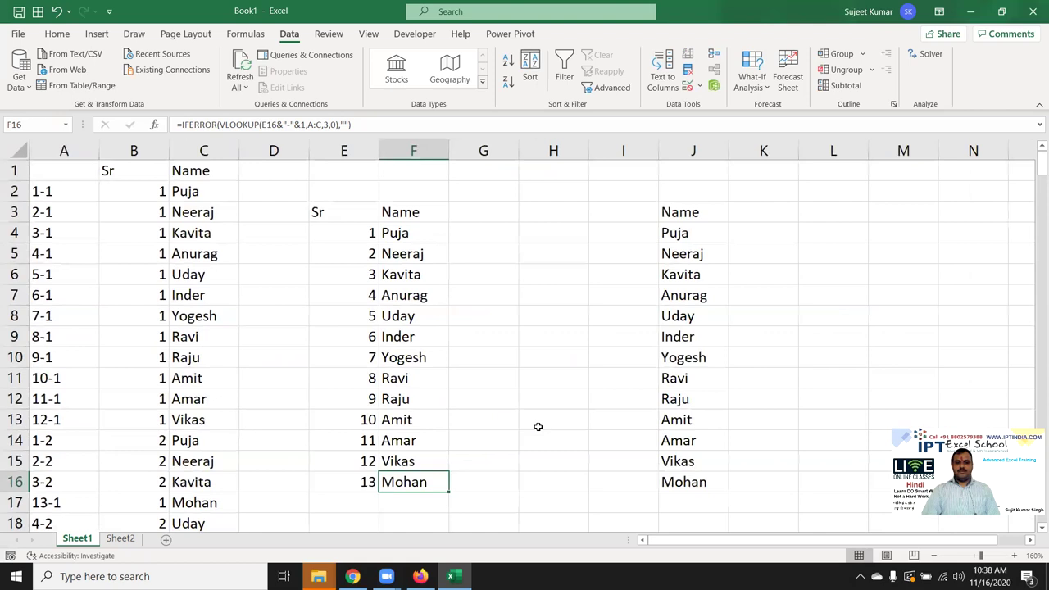
scroll(539, 425, down, 1)
Compare the column F lookups with the UNIQUE list in column J, then show the desktop.
click(349, 244)
click(365, 206)
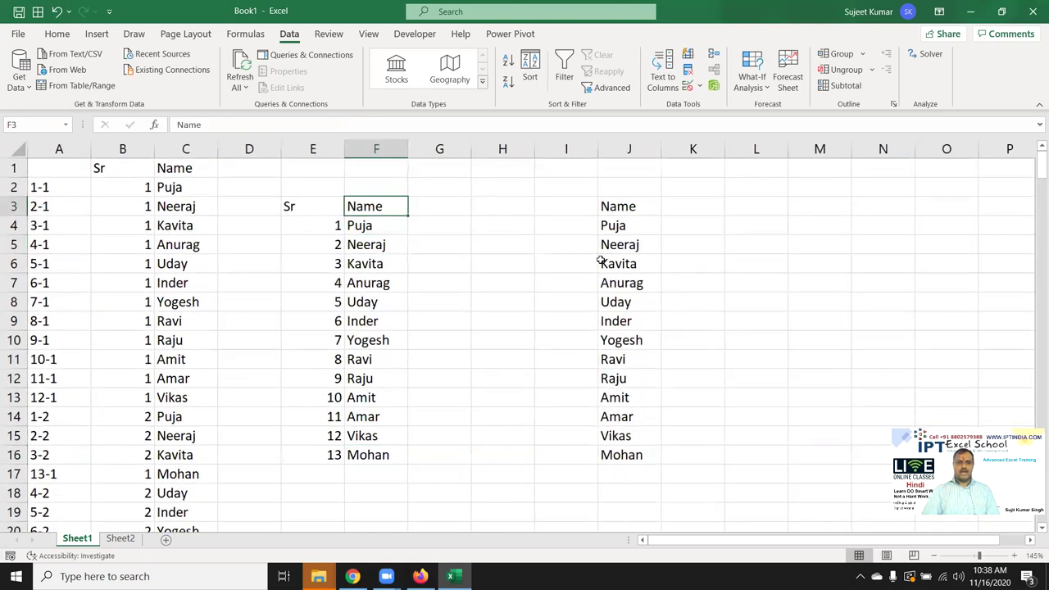
click(617, 265)
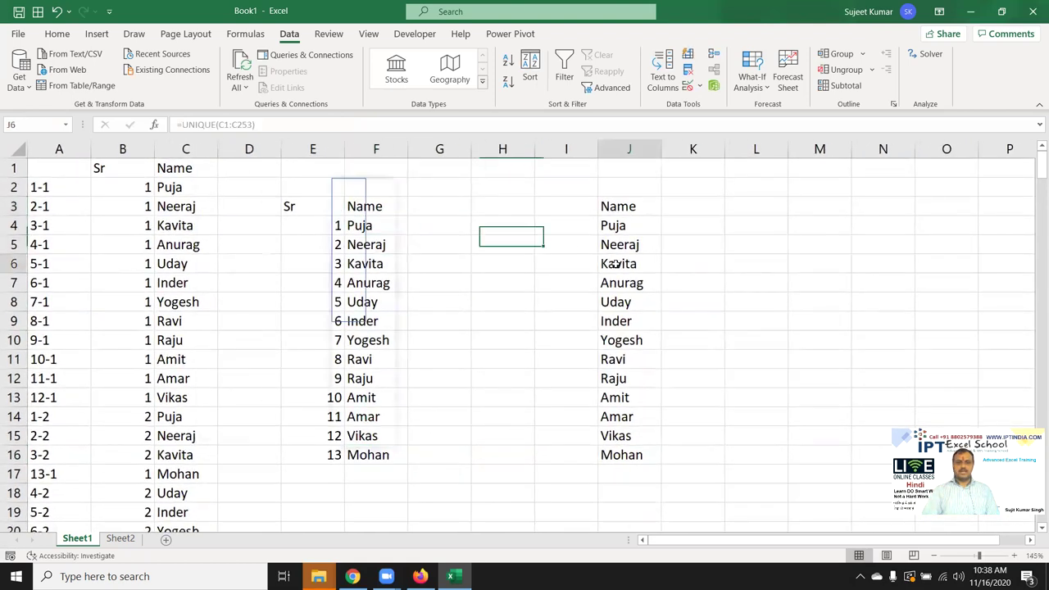
click(199, 246)
click(370, 258)
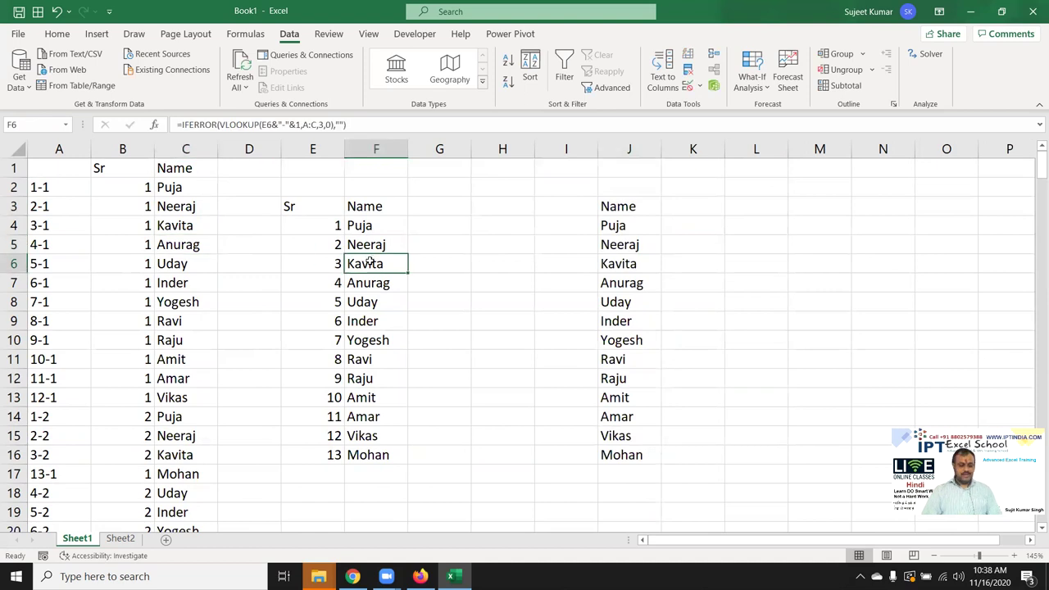
key(super+d)
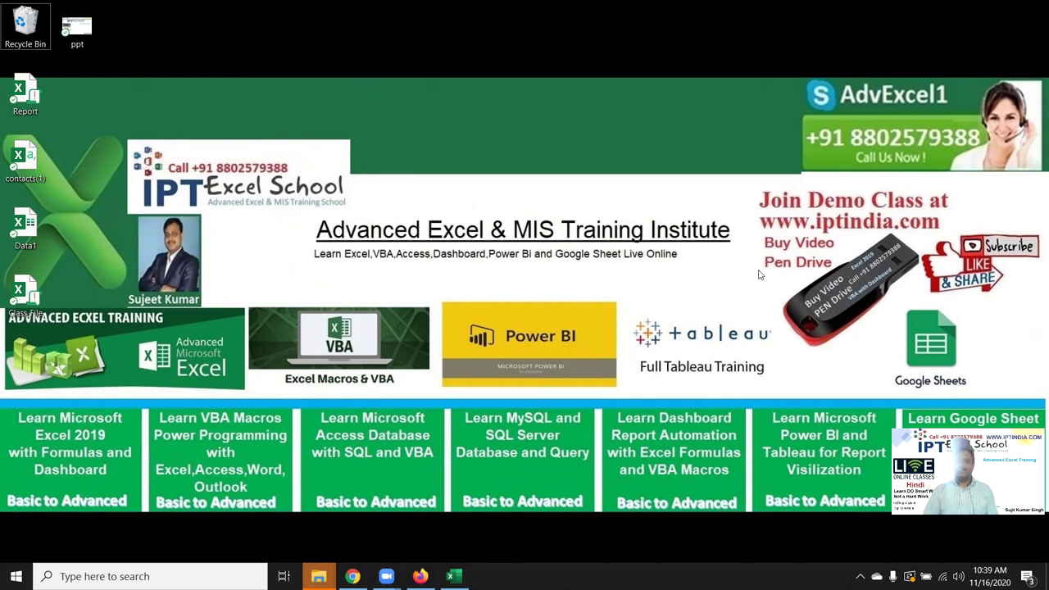
drag(757, 212, 950, 238)
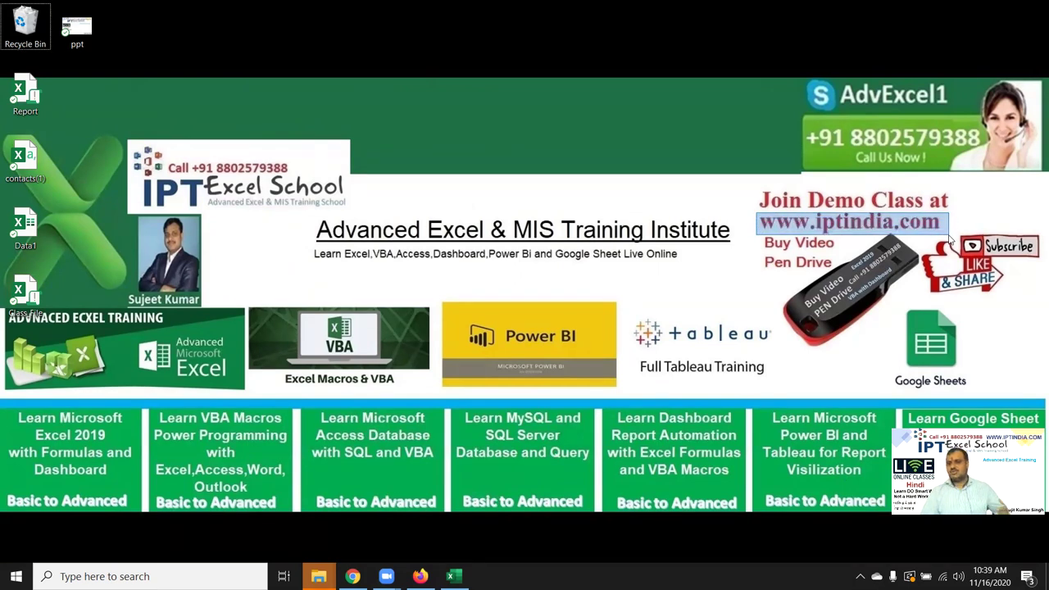
drag(950, 238, 951, 238)
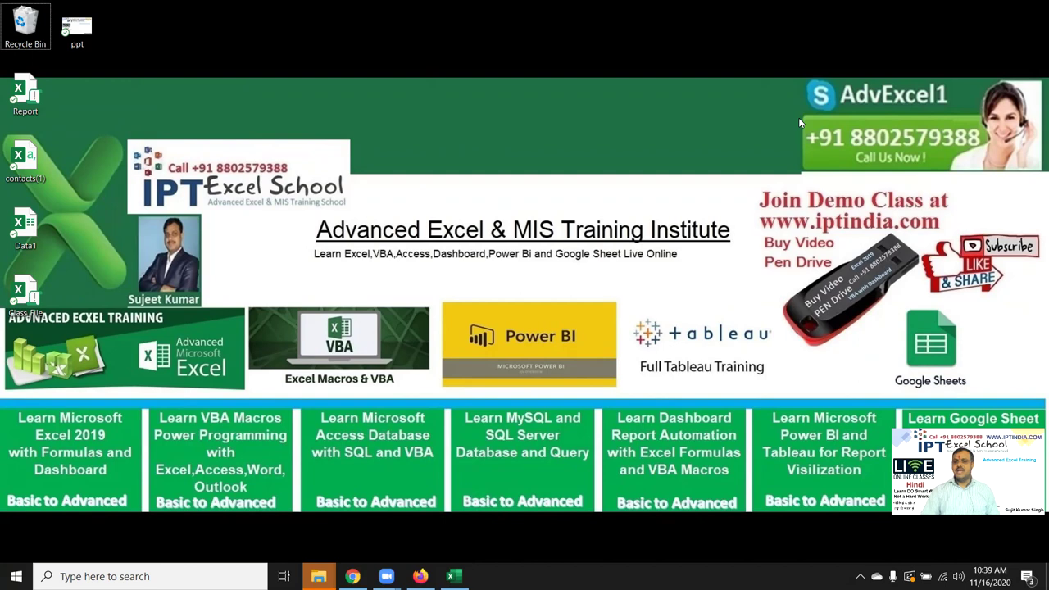
drag(801, 115, 981, 153)
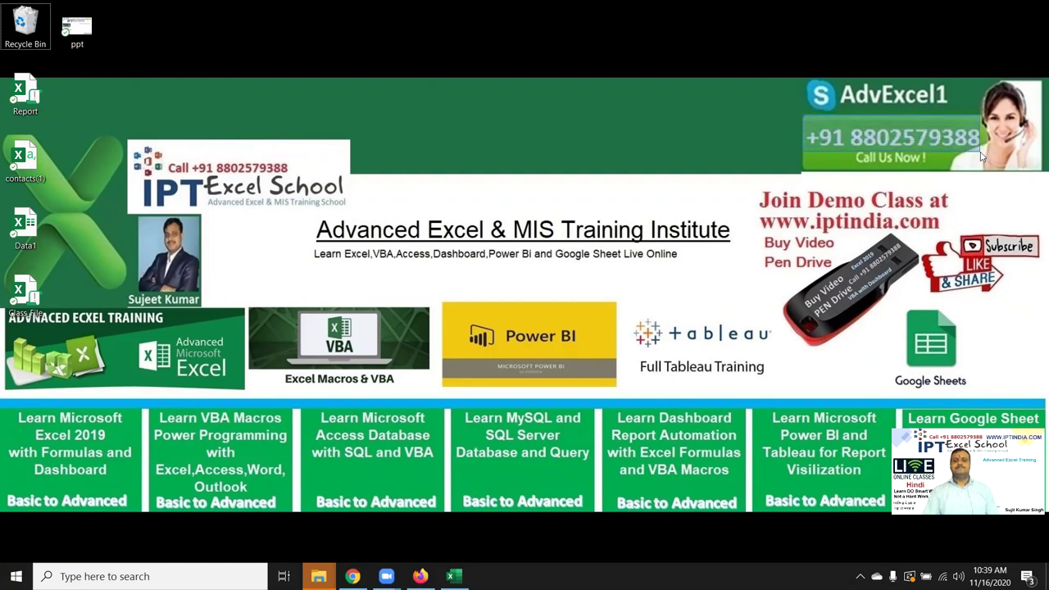
drag(982, 155, 984, 168)
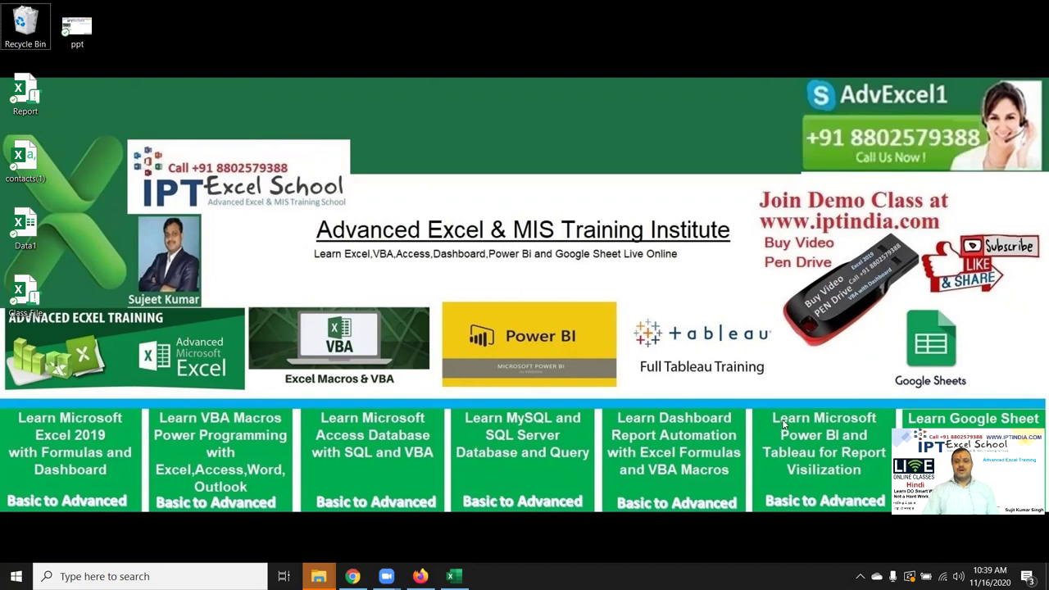